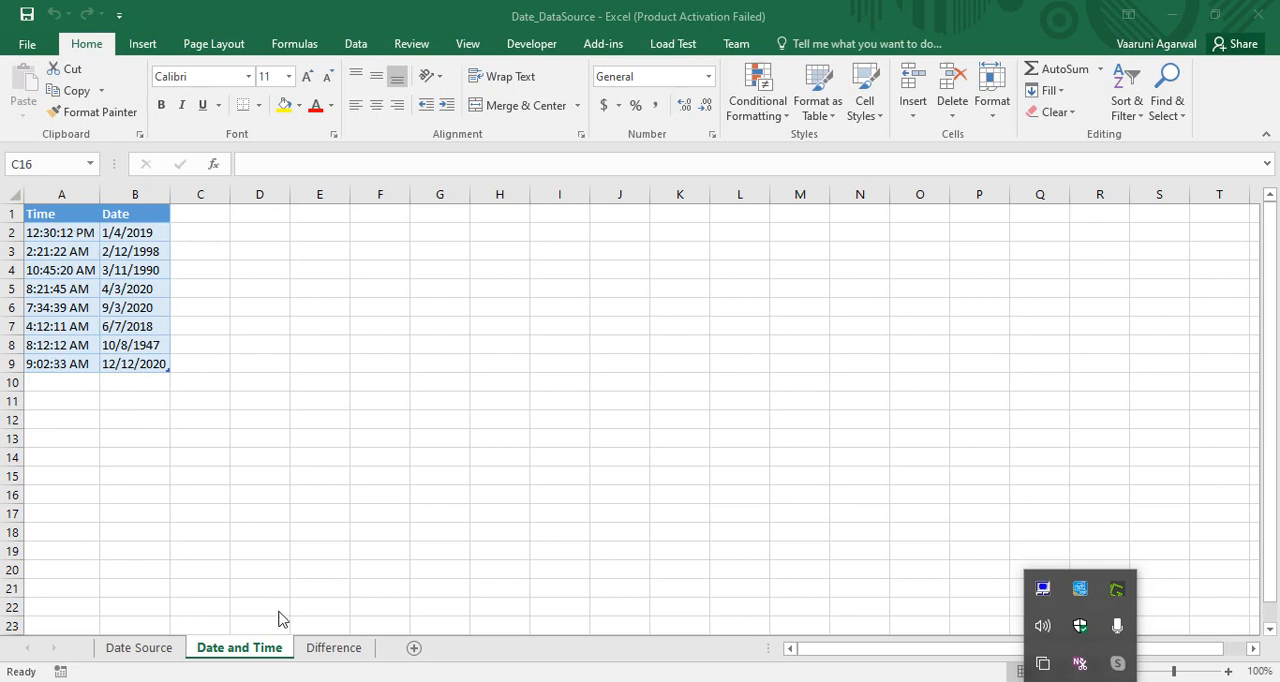
Step: View the Difference worksheet and close the Date_DataSource workbook
click(318, 656)
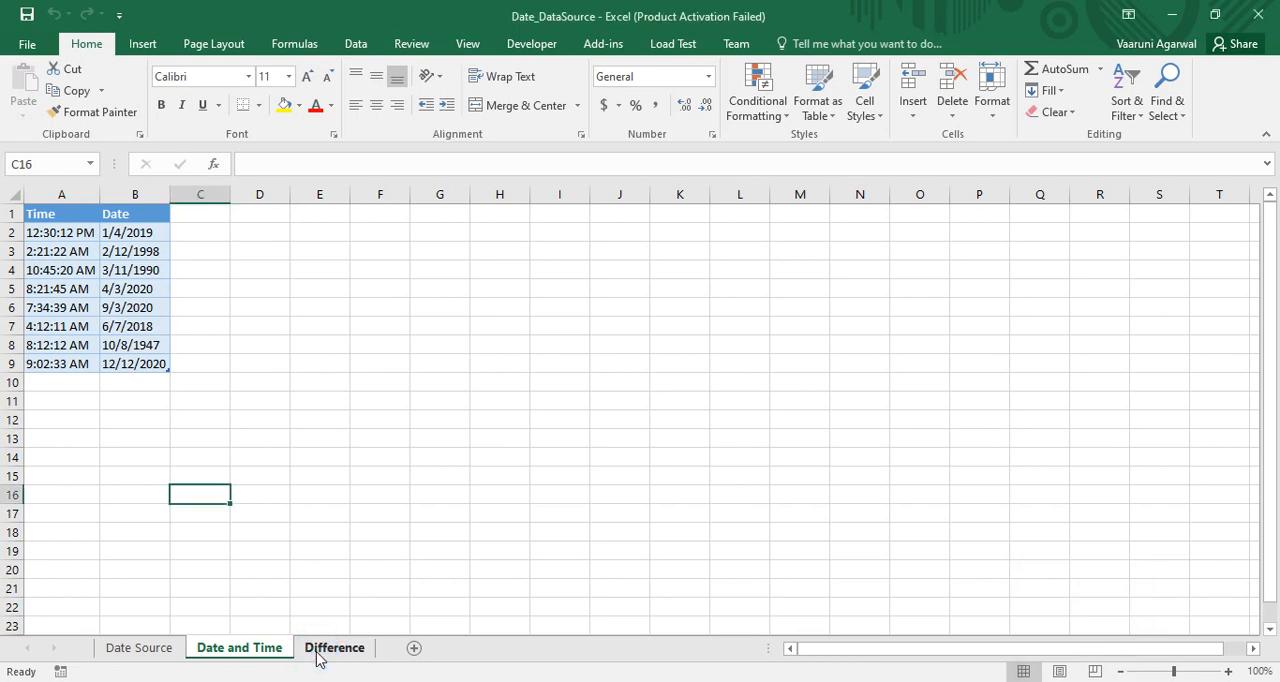
click(320, 650)
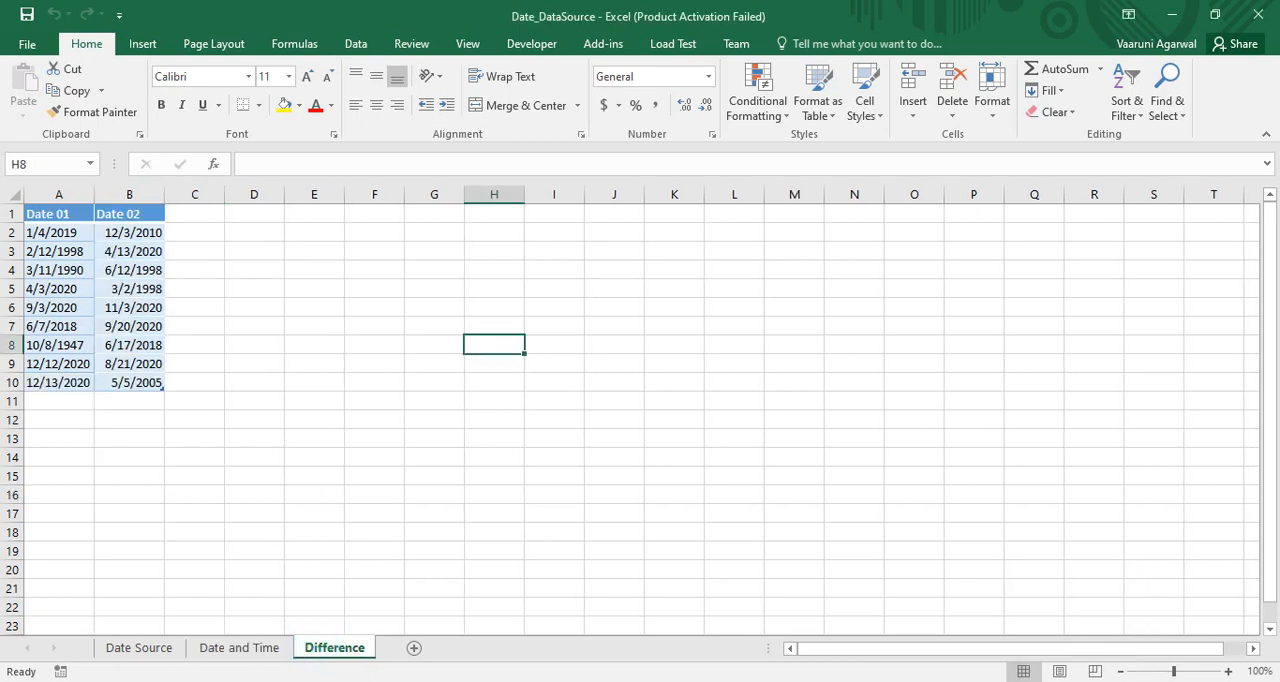
click(1080, 680)
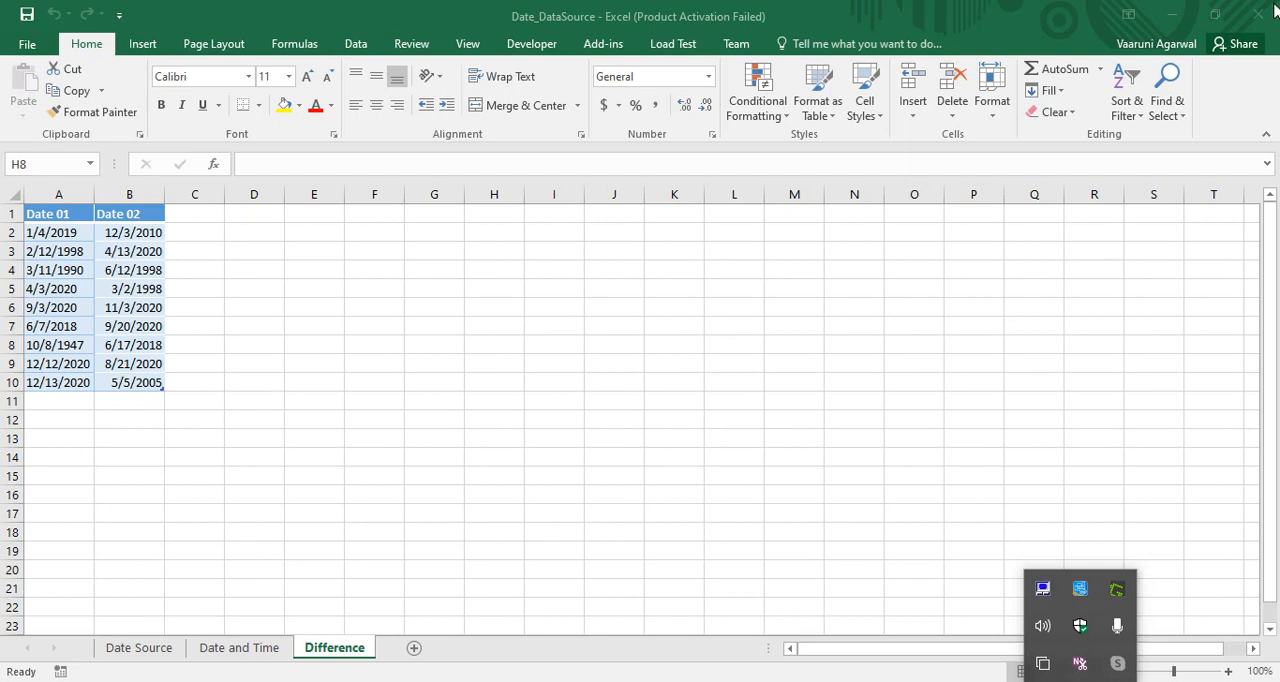
click(1095, 8)
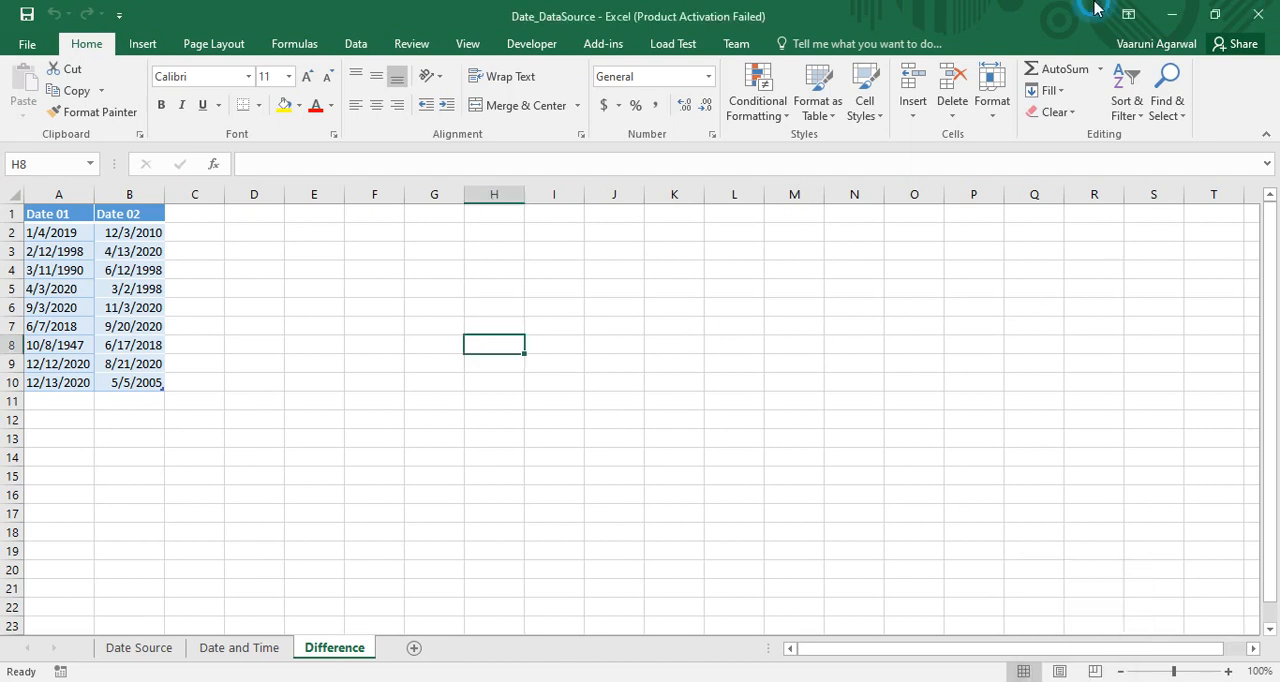
click(1268, 5)
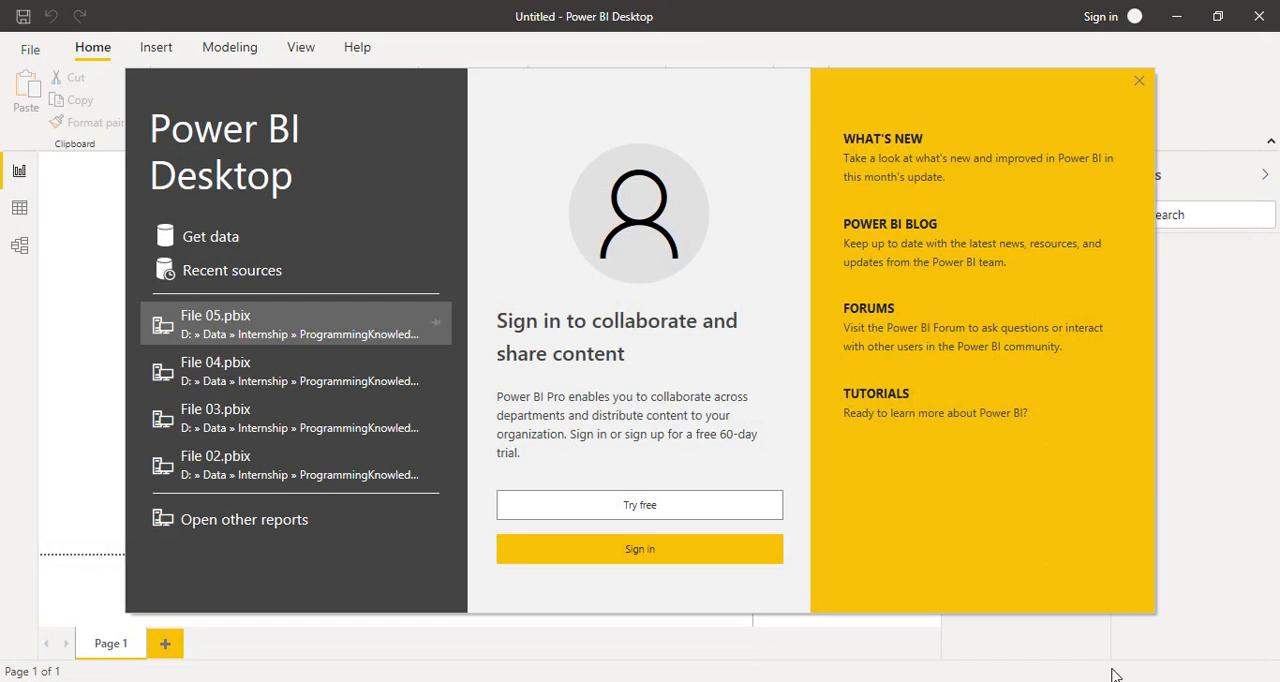
Step: In Power BI Desktop, dismiss the start screen and connect to the recently used Date_DataSource.xlsx workbook
click(1141, 81)
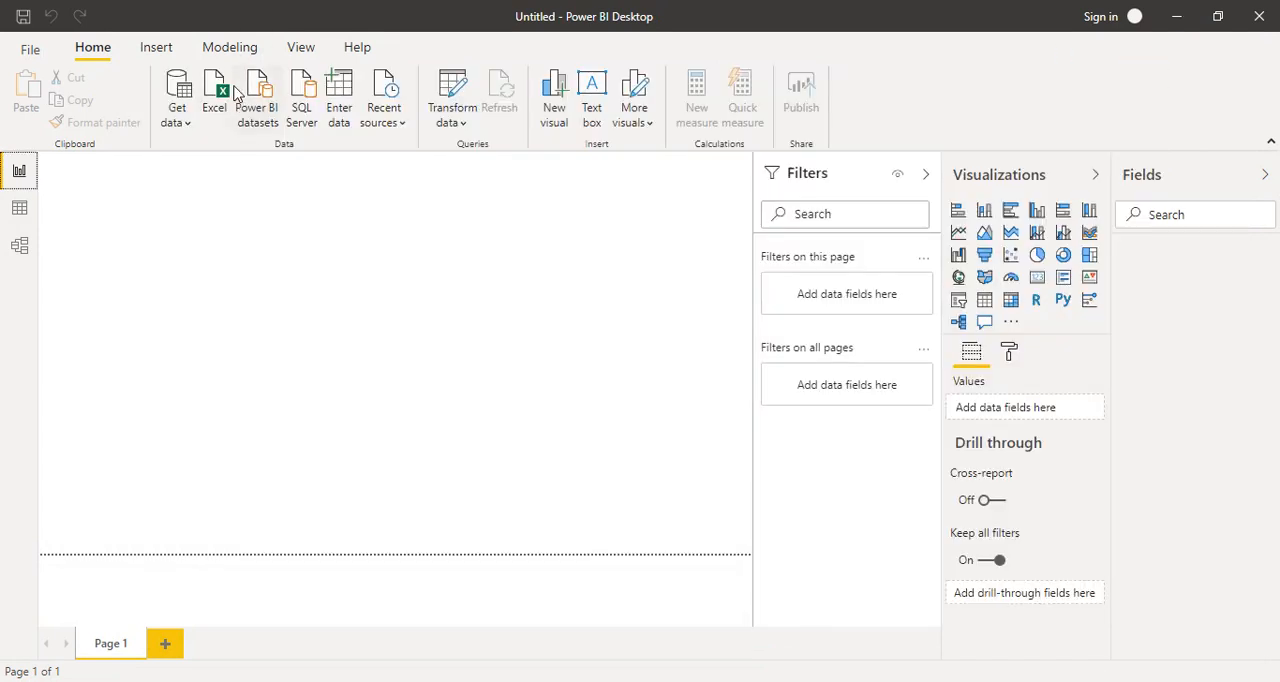
click(387, 107)
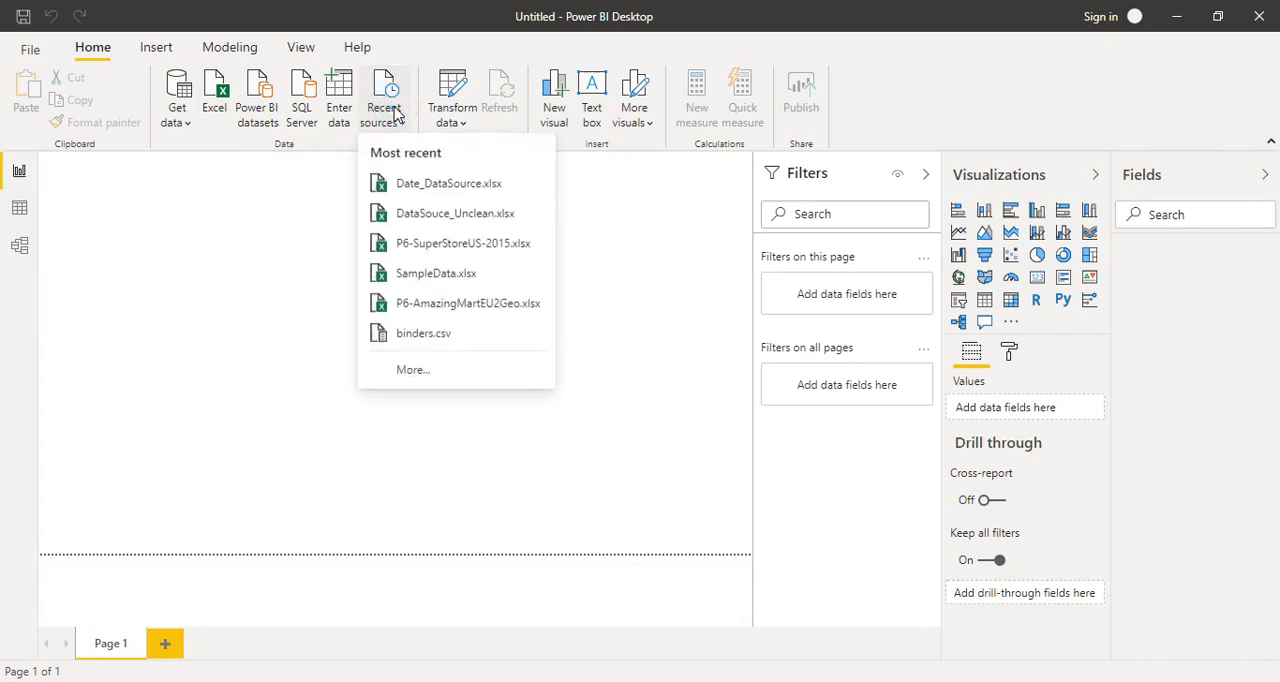
click(463, 190)
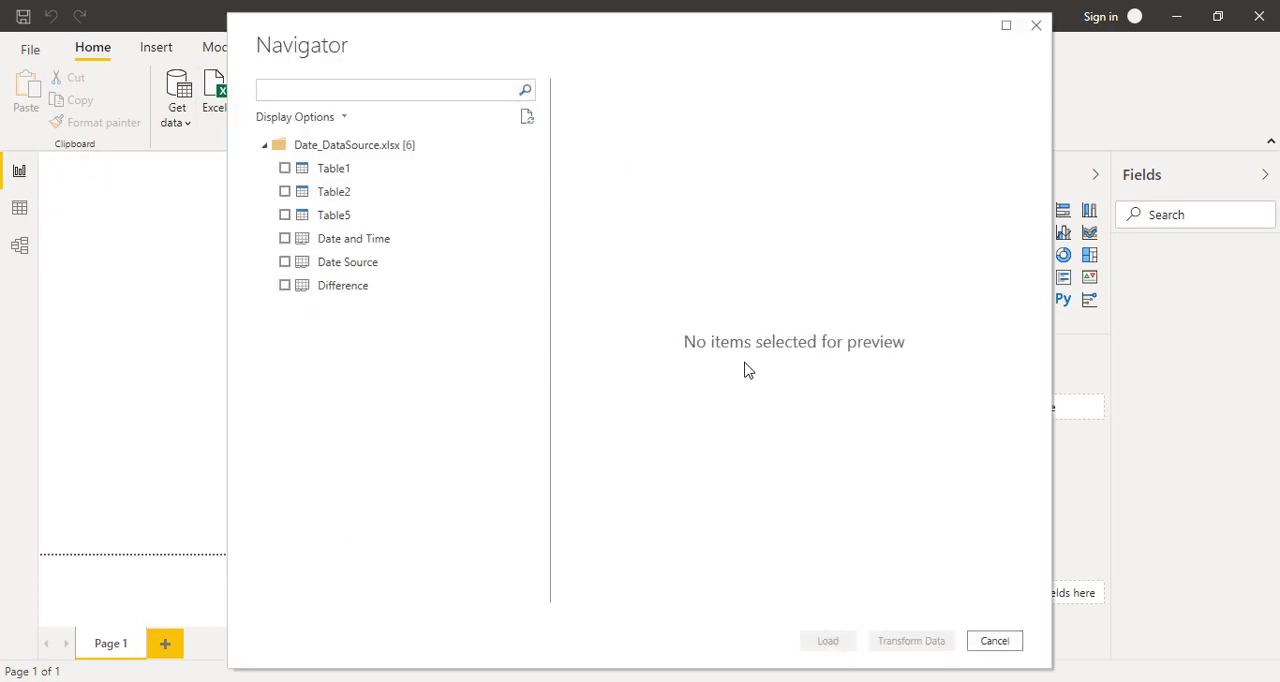
Step: Select Table2 from the workbook and open it in Power Query Editor for transformation
click(336, 194)
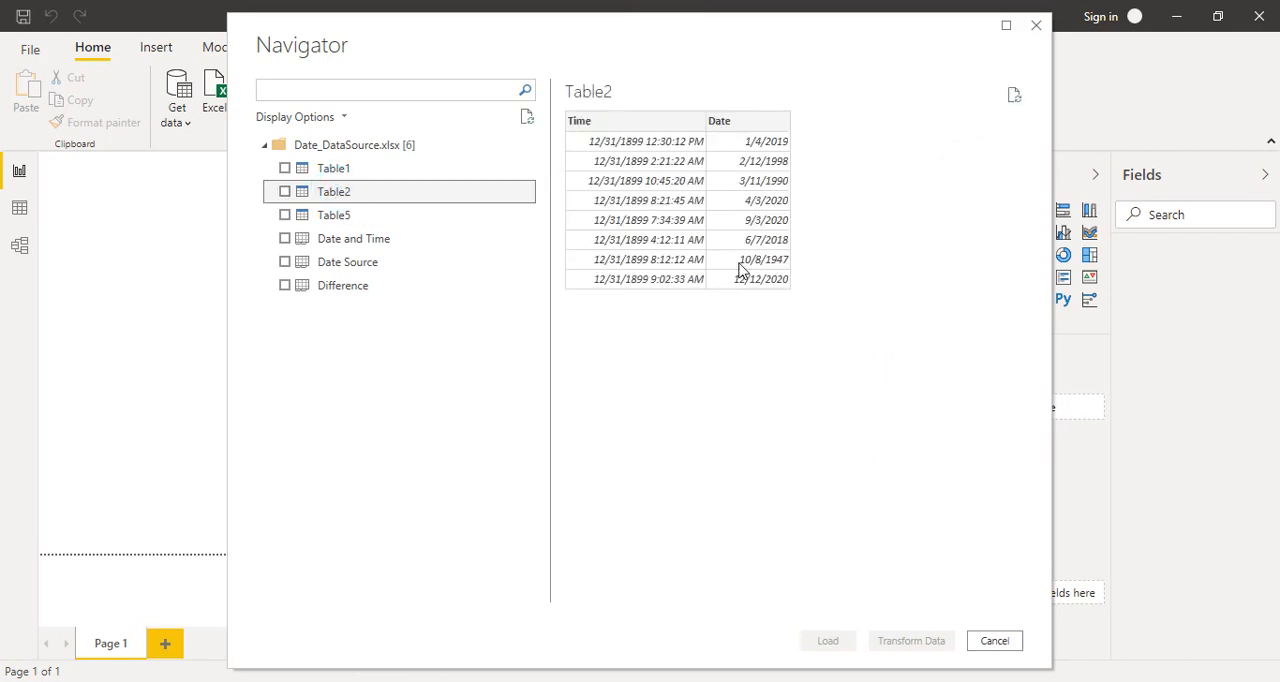
click(286, 192)
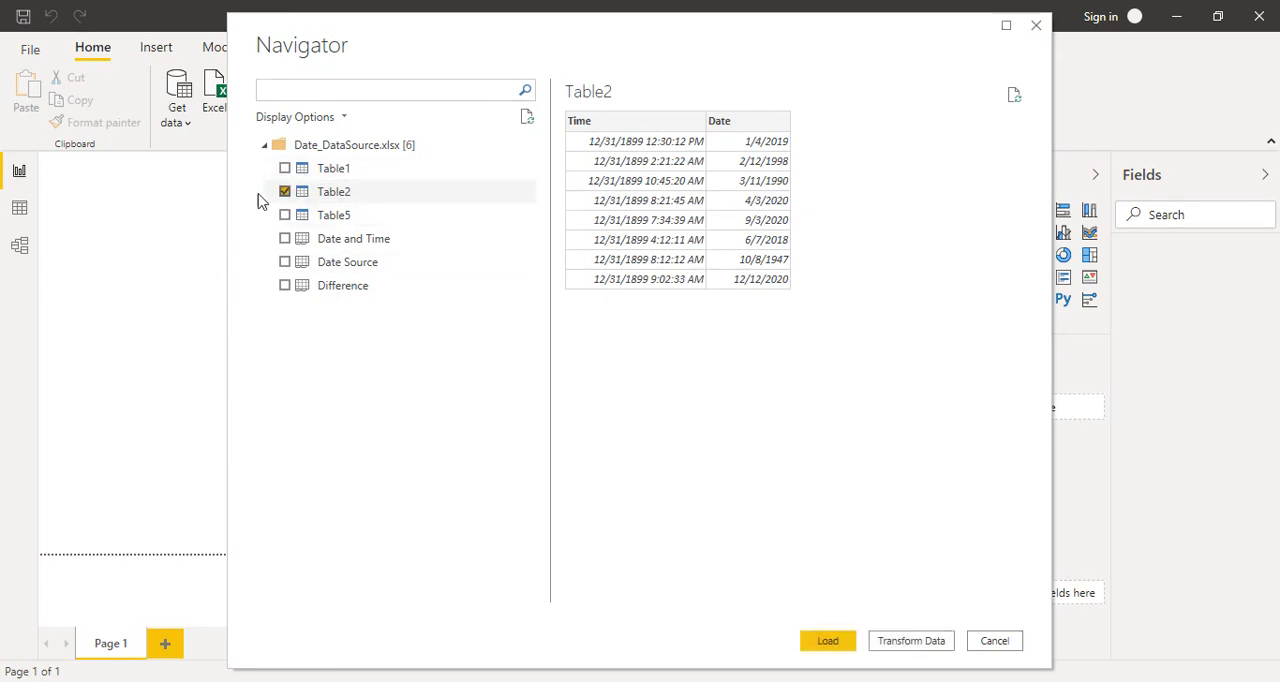
click(890, 644)
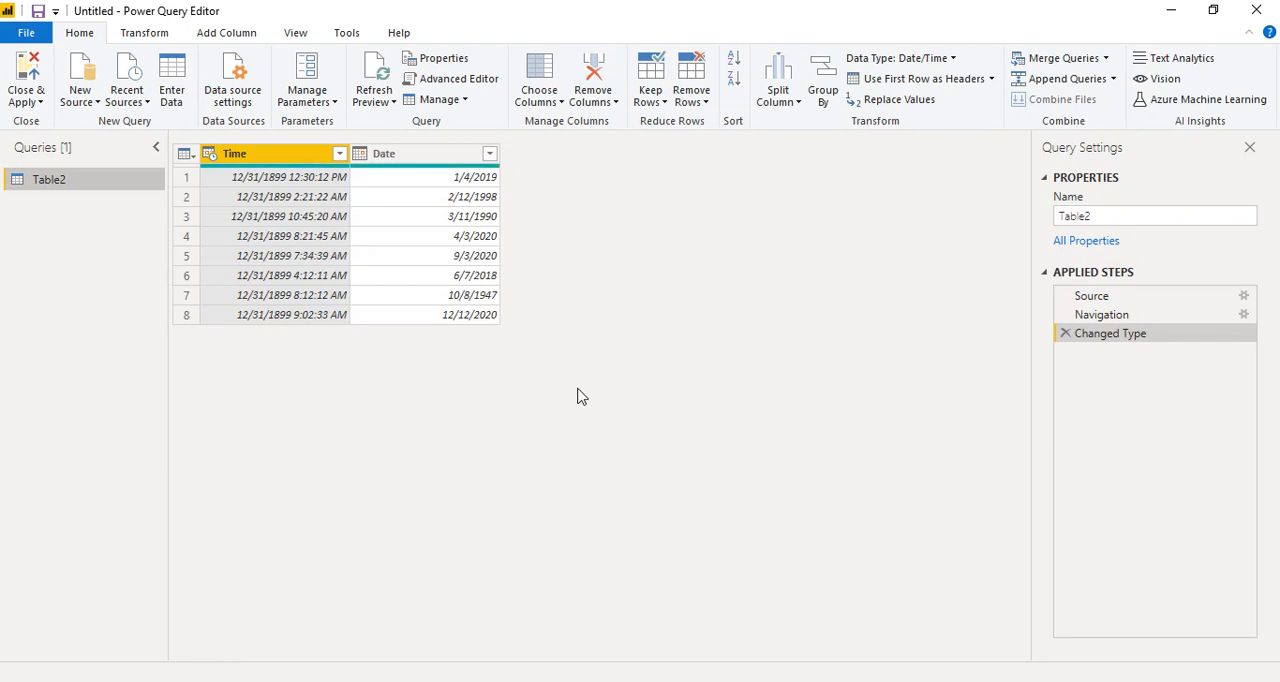
Step: Change the Time column's data type to Time, replacing the current type conversion
click(211, 157)
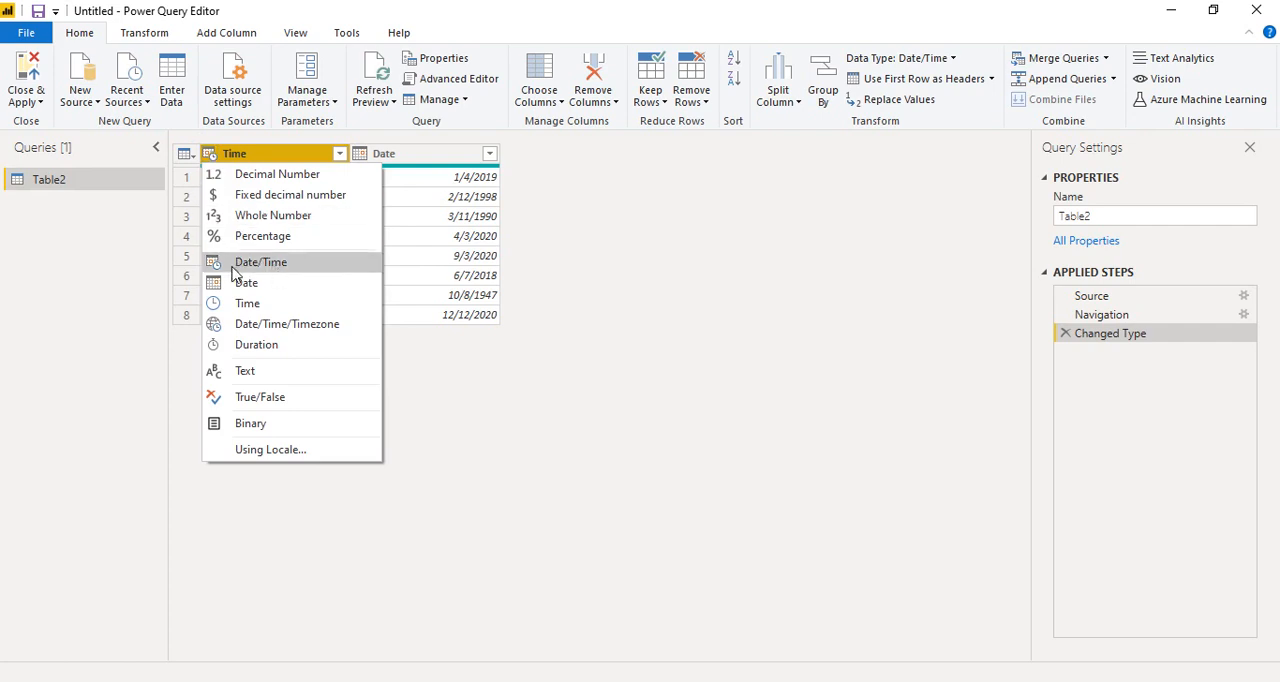
click(277, 145)
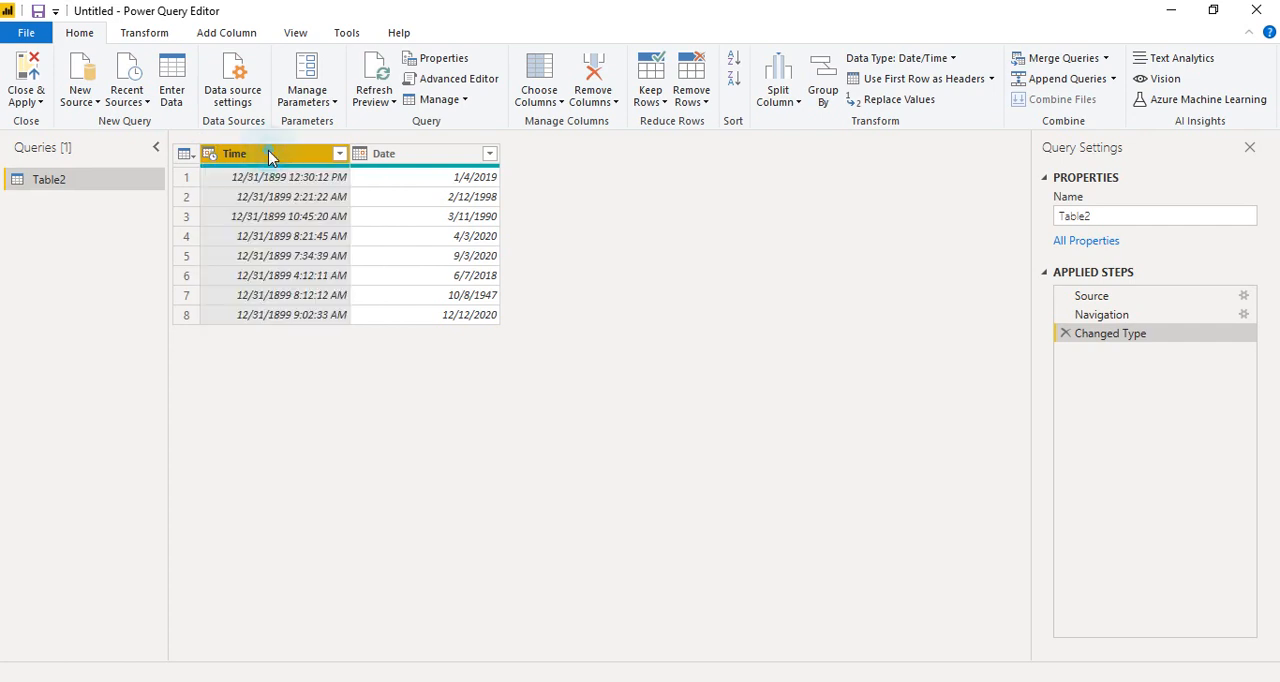
click(360, 155)
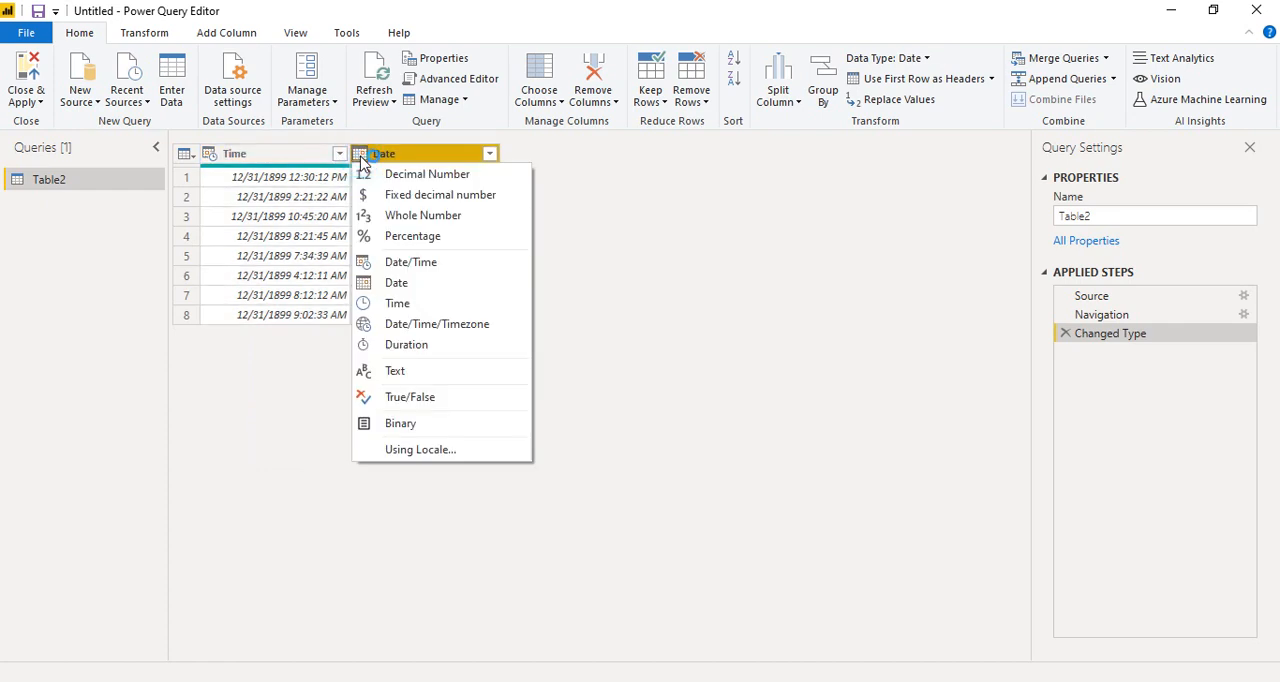
click(211, 155)
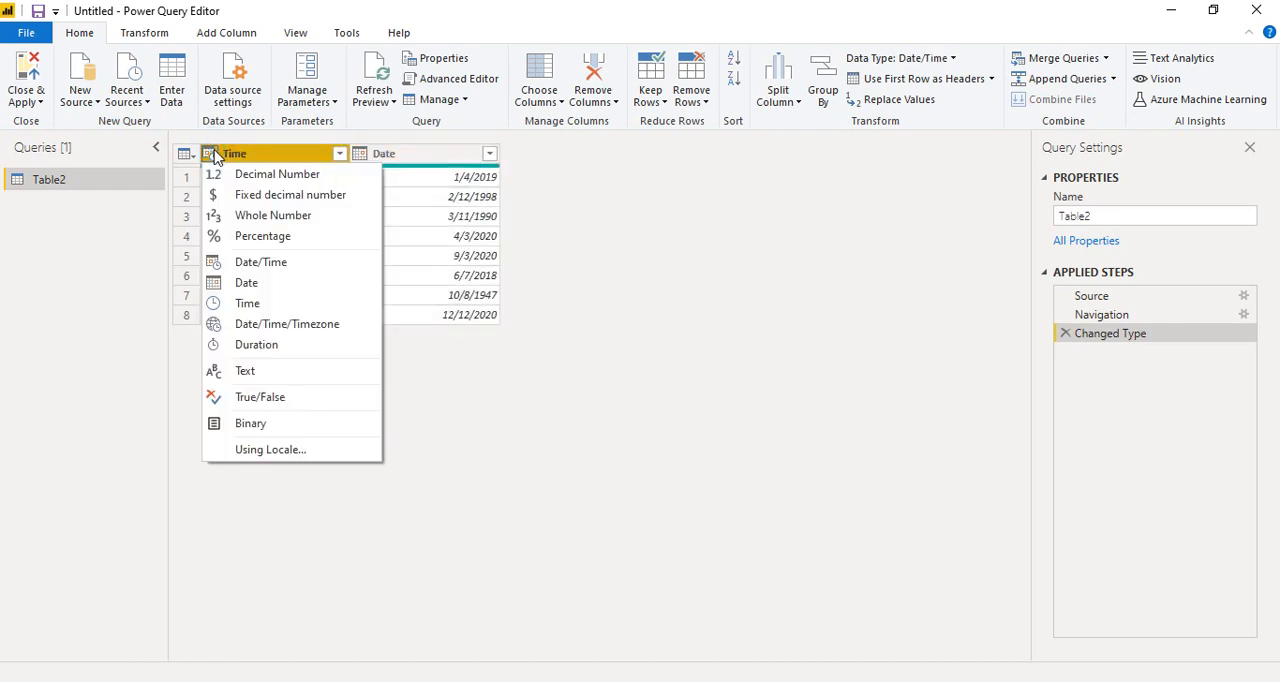
click(230, 306)
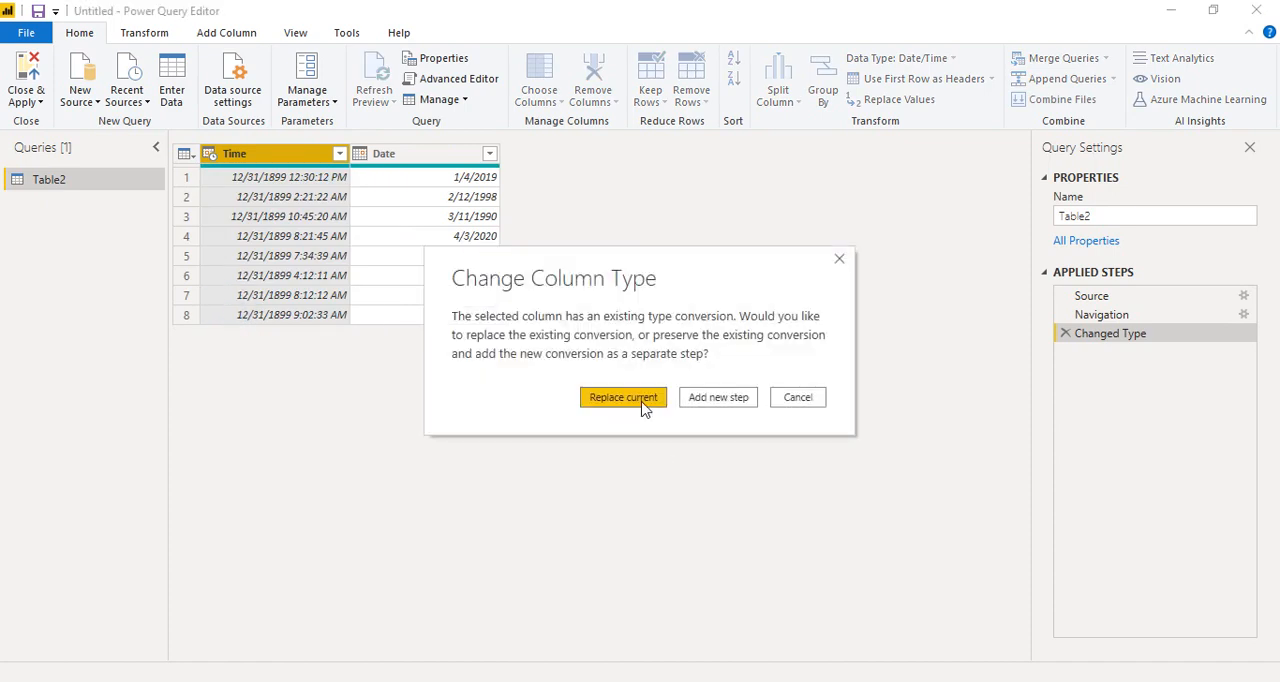
click(641, 401)
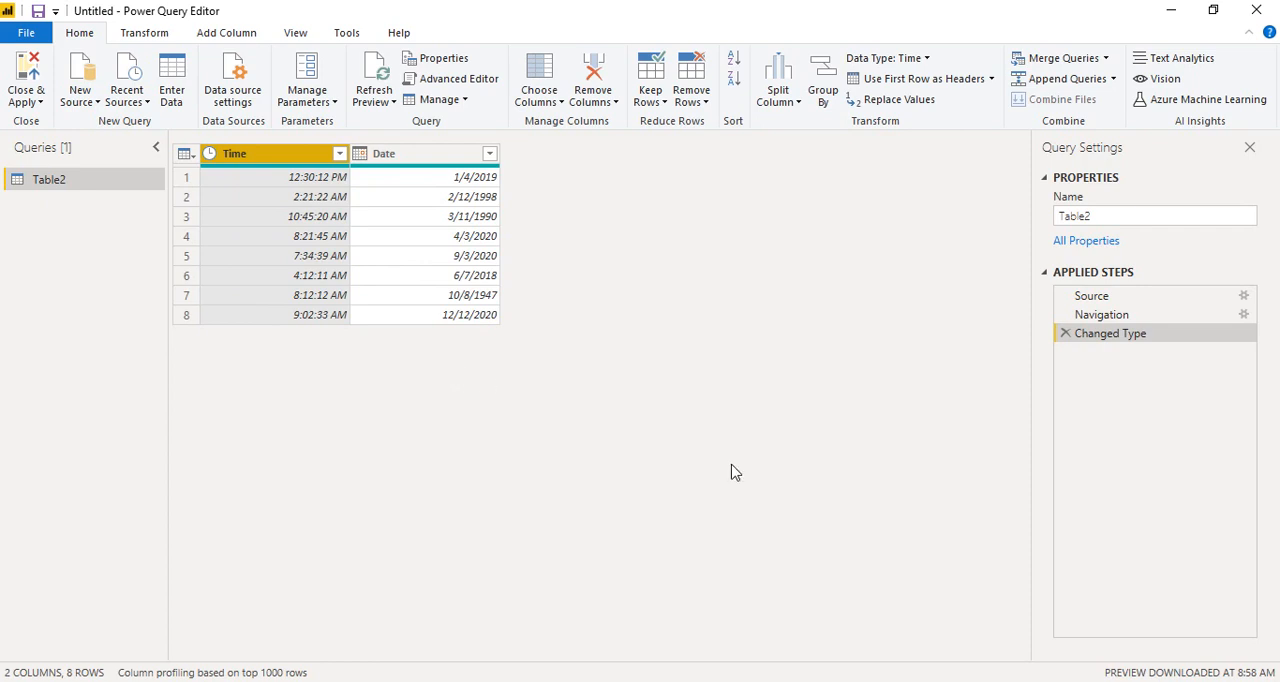
click(1080, 681)
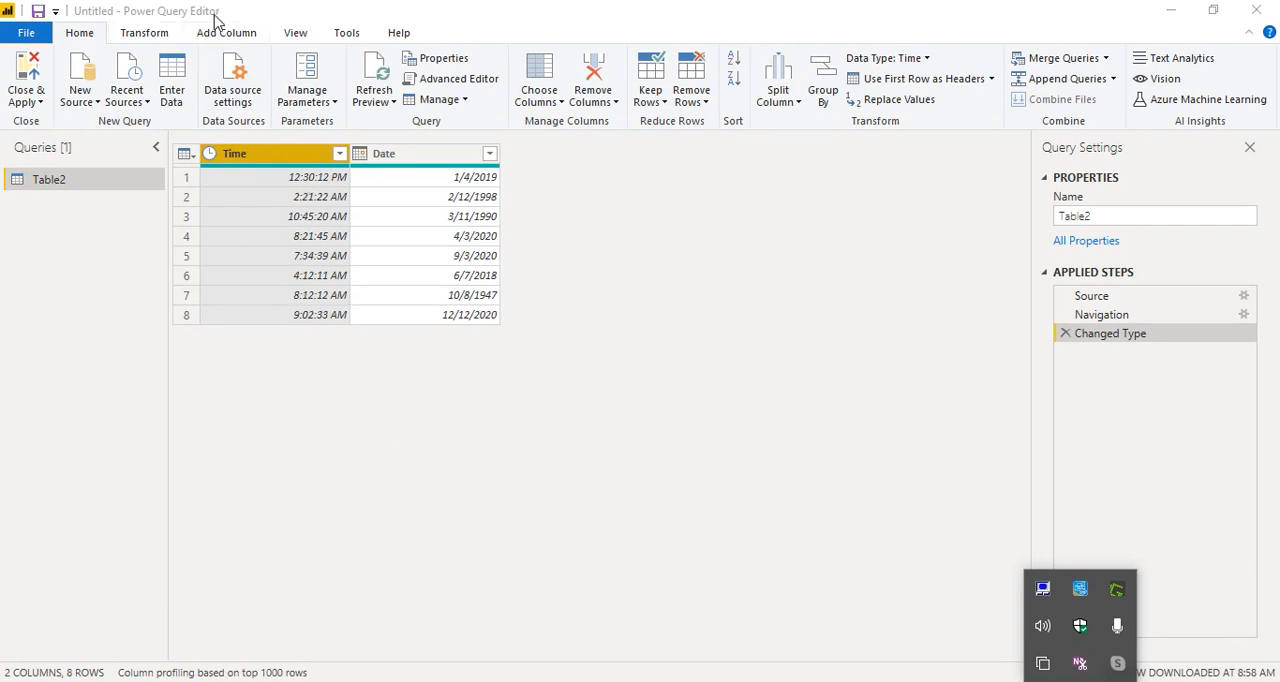
click(224, 33)
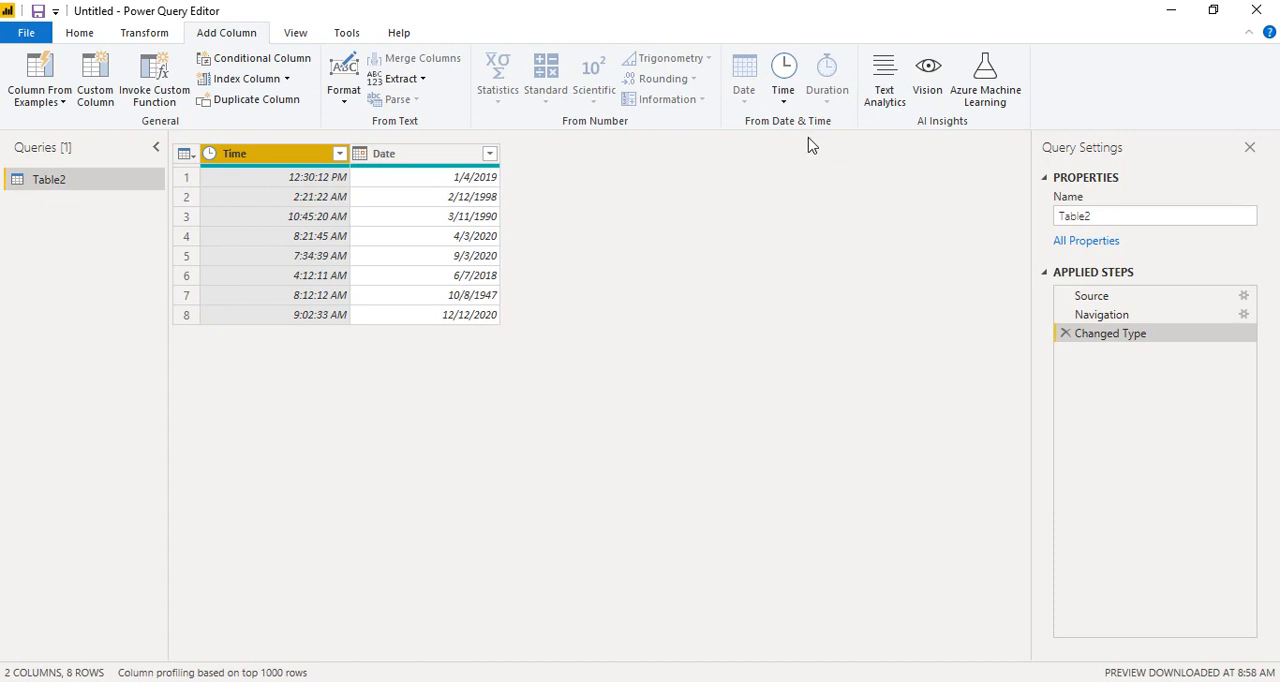
click(785, 100)
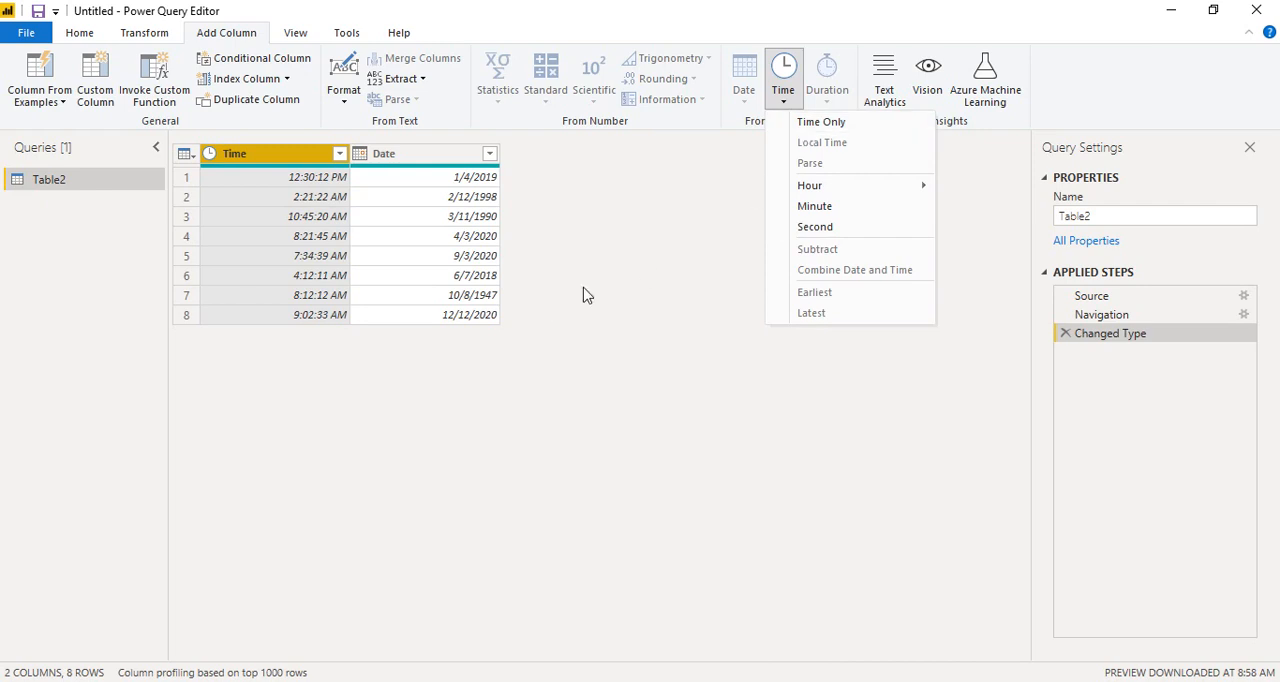
click(614, 280)
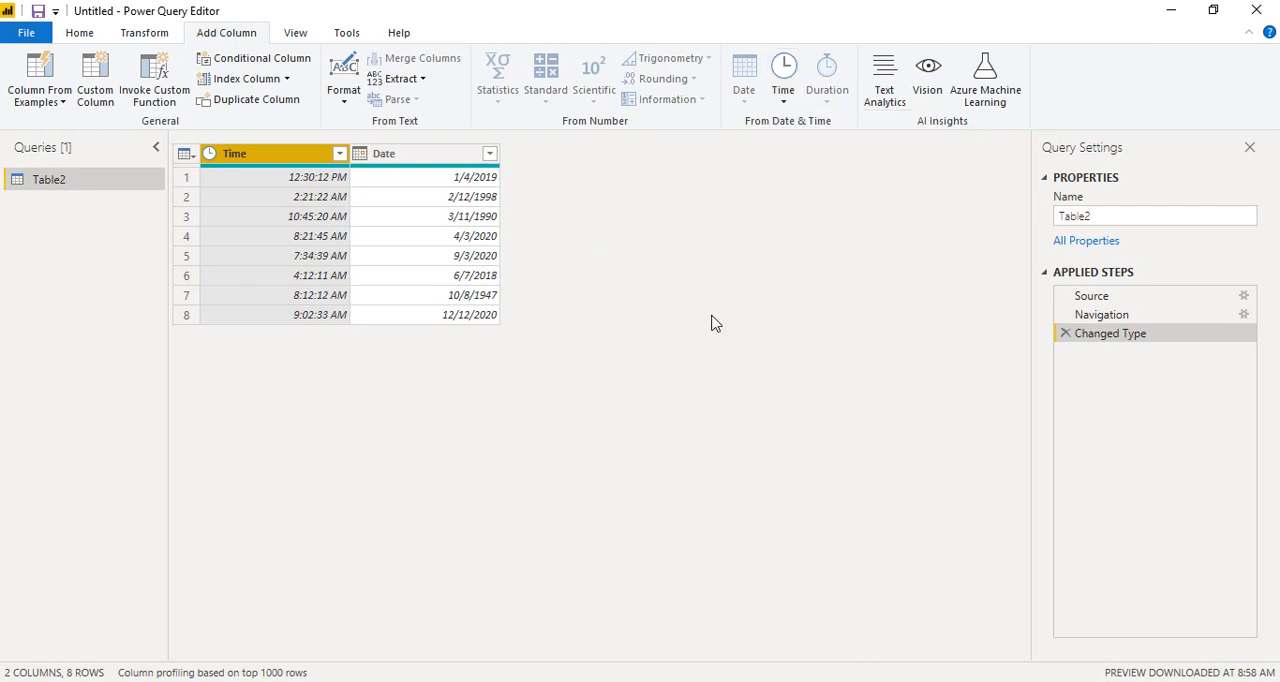
Step: Delete the Changed Type step from the query and set the Time column's data type to Date/Time
click(1065, 333)
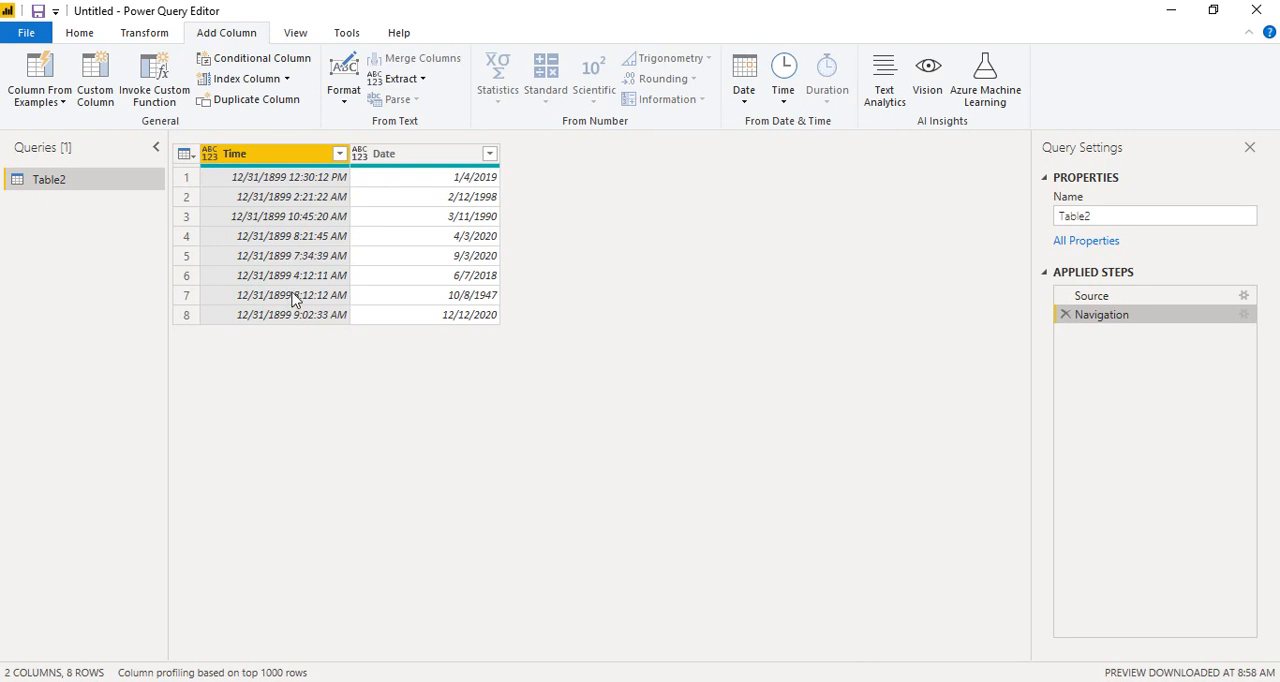
click(209, 154)
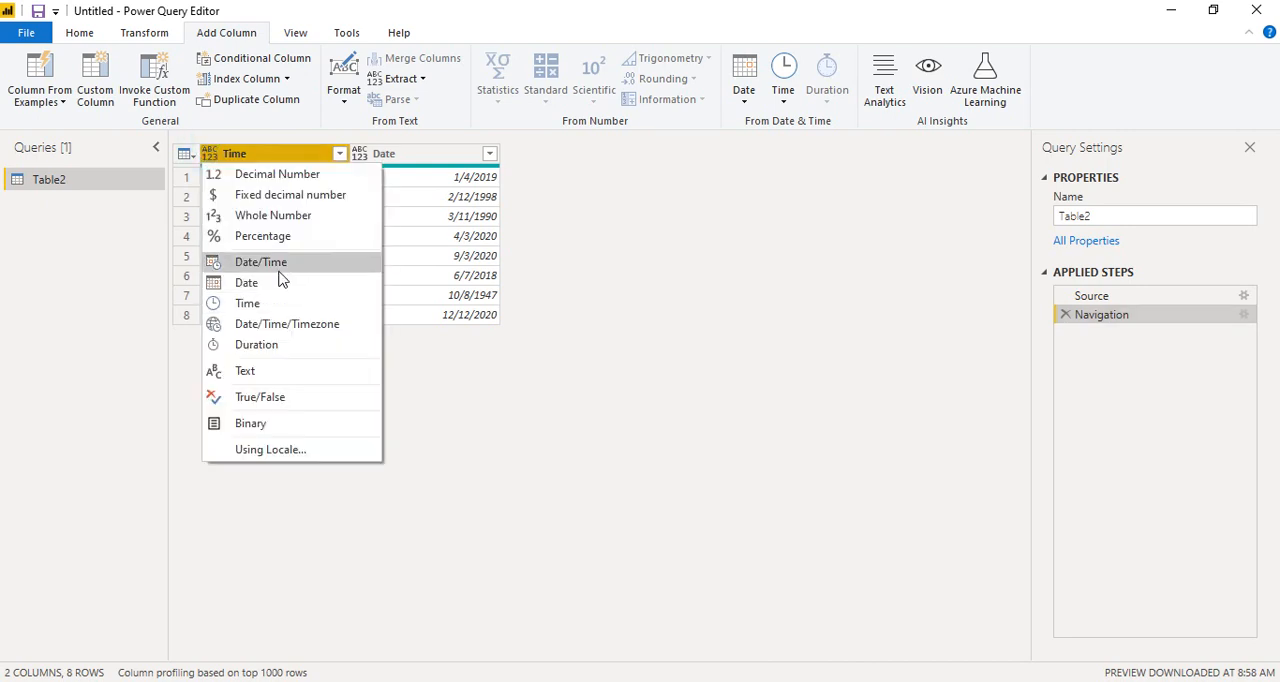
click(262, 262)
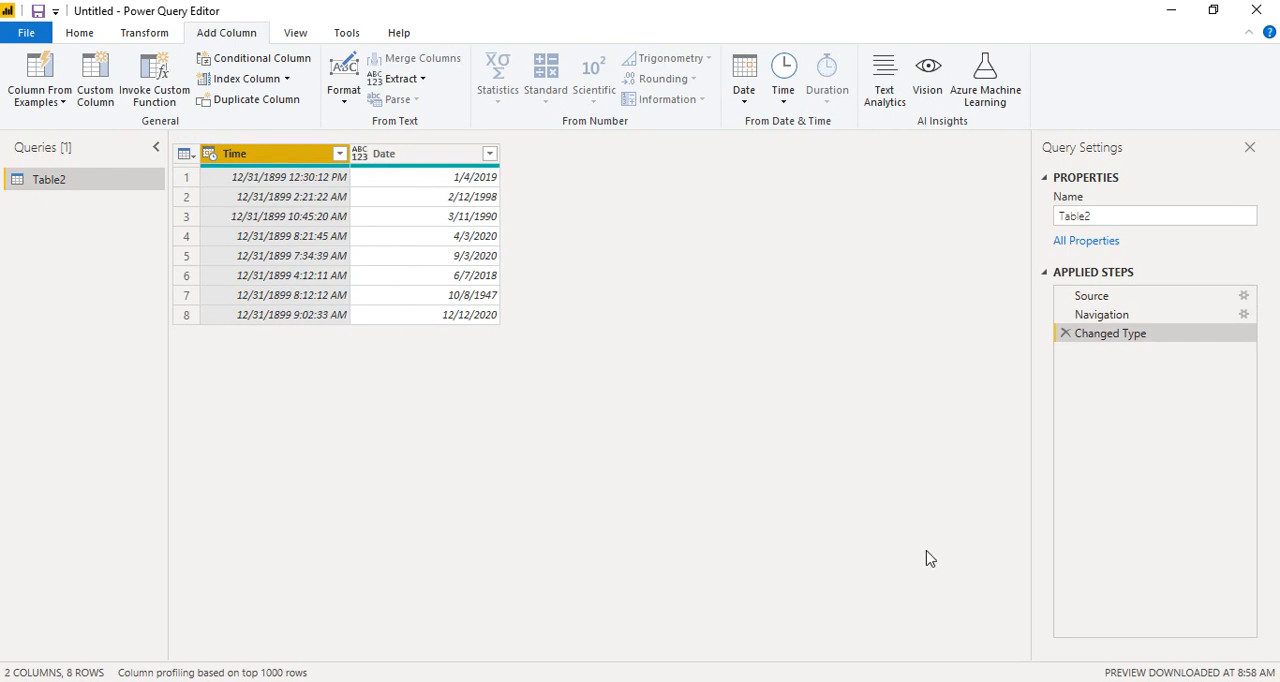
click(1087, 678)
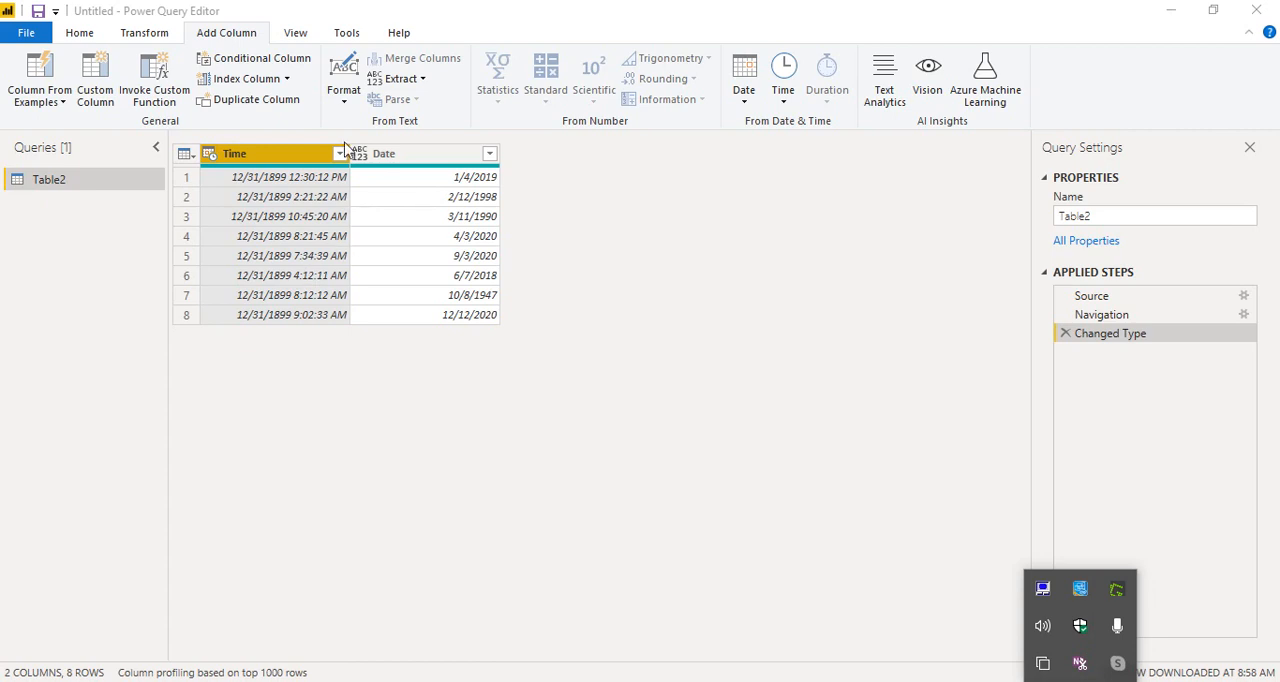
click(788, 100)
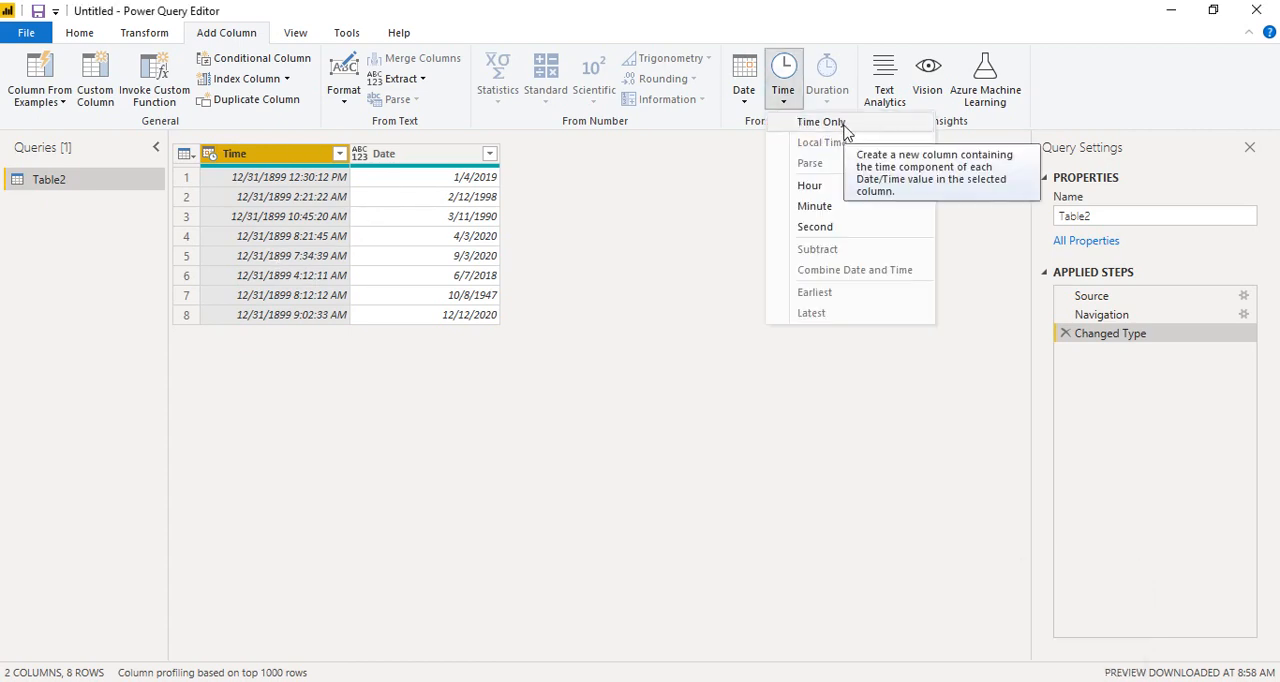
click(744, 104)
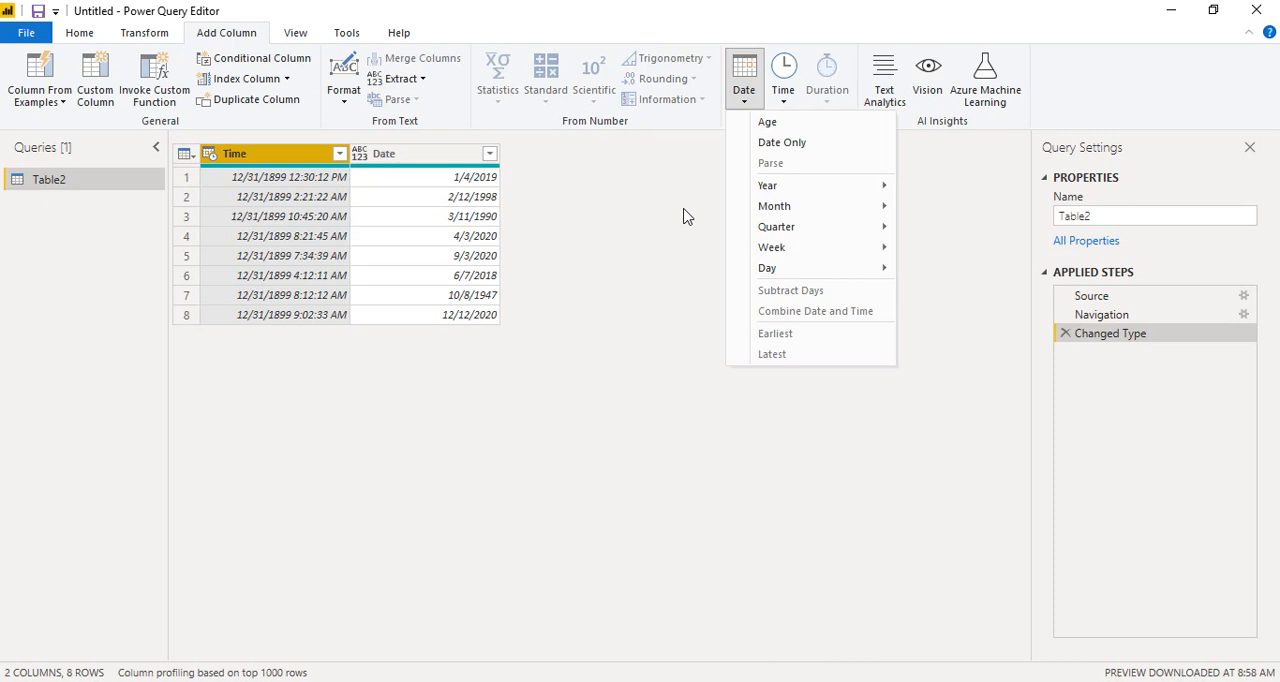
Step: Transform the Time column in place to keep only the time component of its values
click(145, 33)
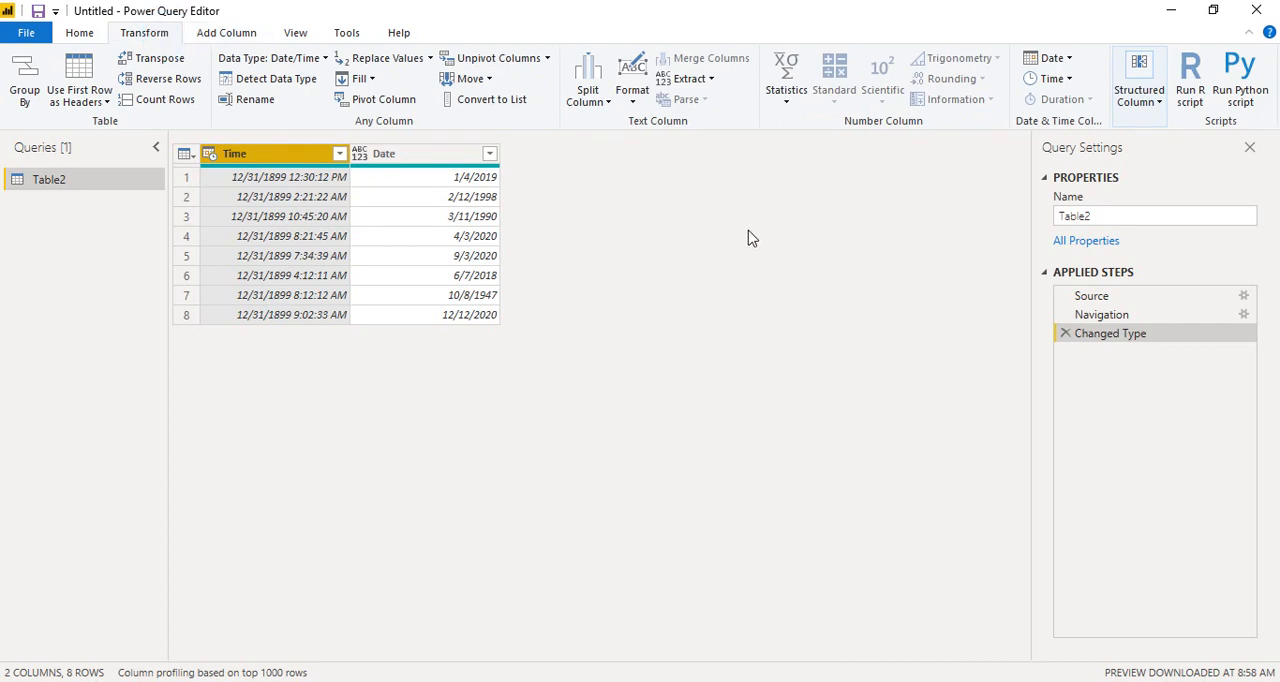
click(1066, 82)
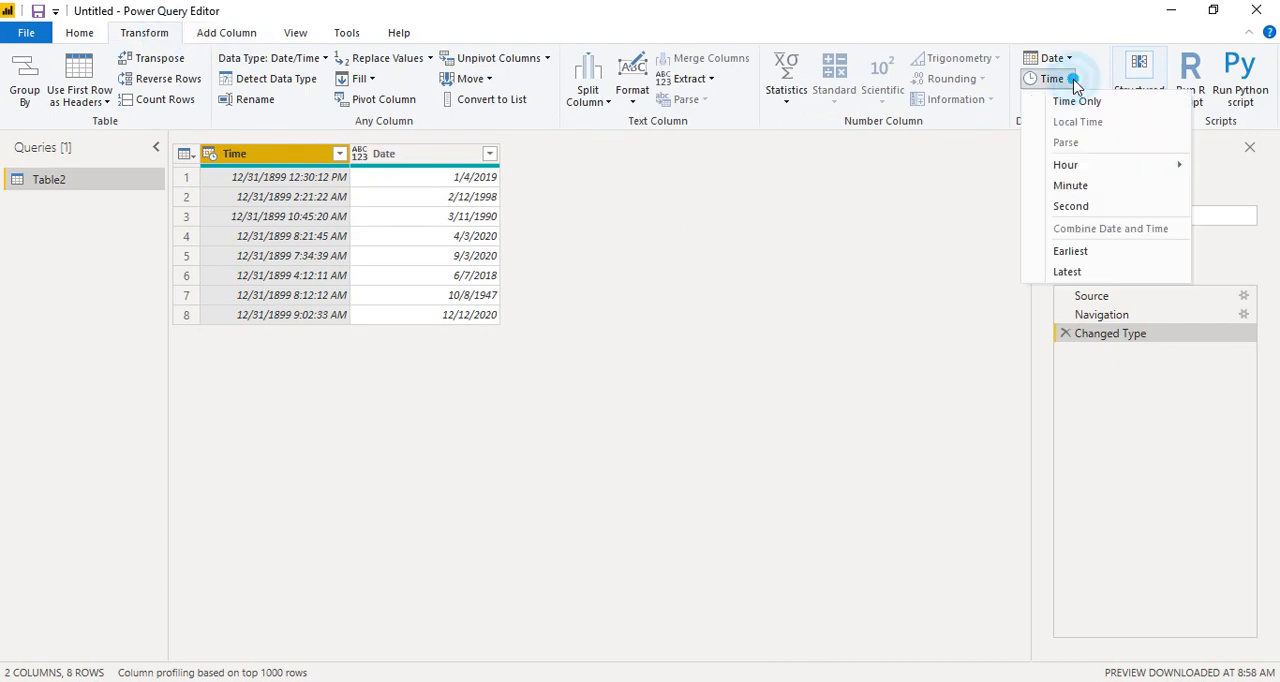
click(1090, 104)
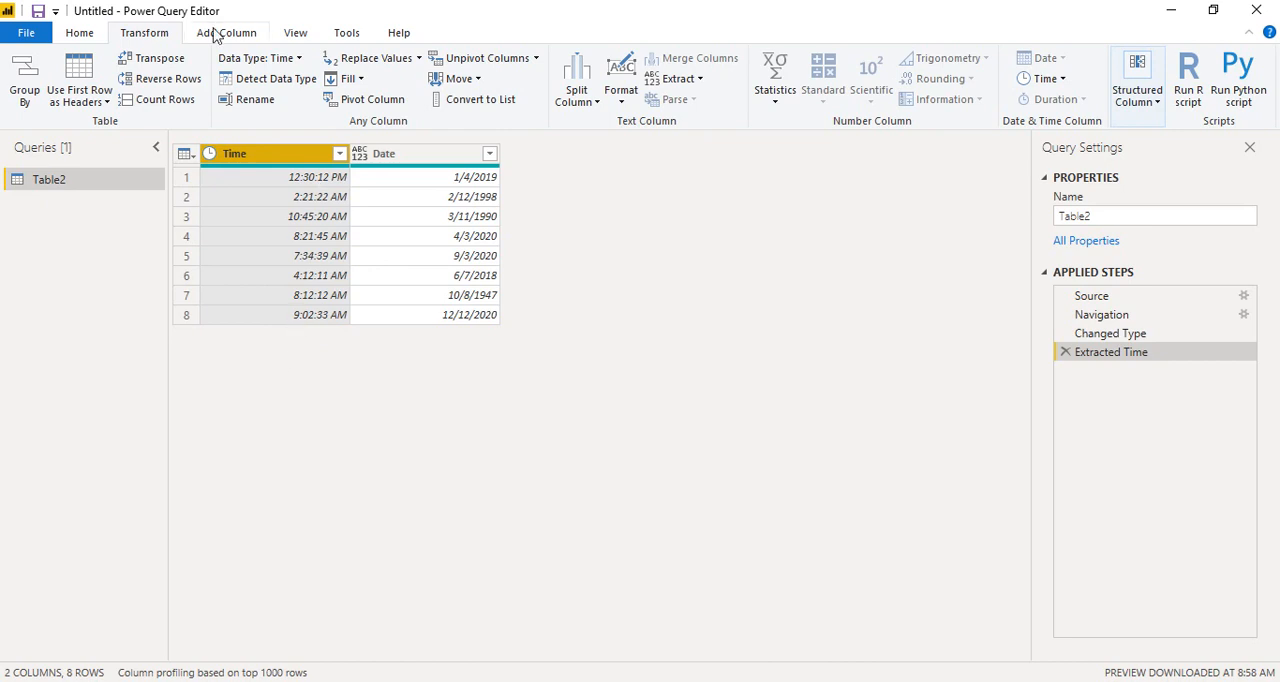
Step: Add a new column containing the hour extracted from the Time column
click(214, 34)
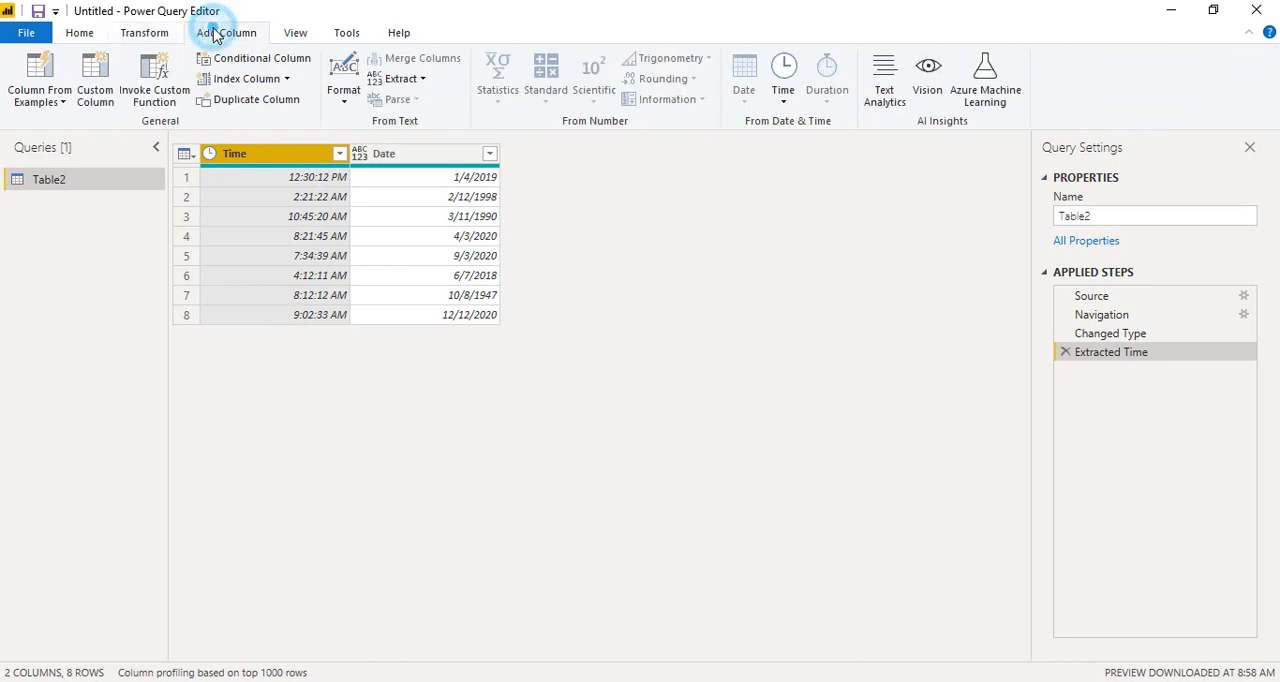
click(780, 93)
mouse_move(856, 199)
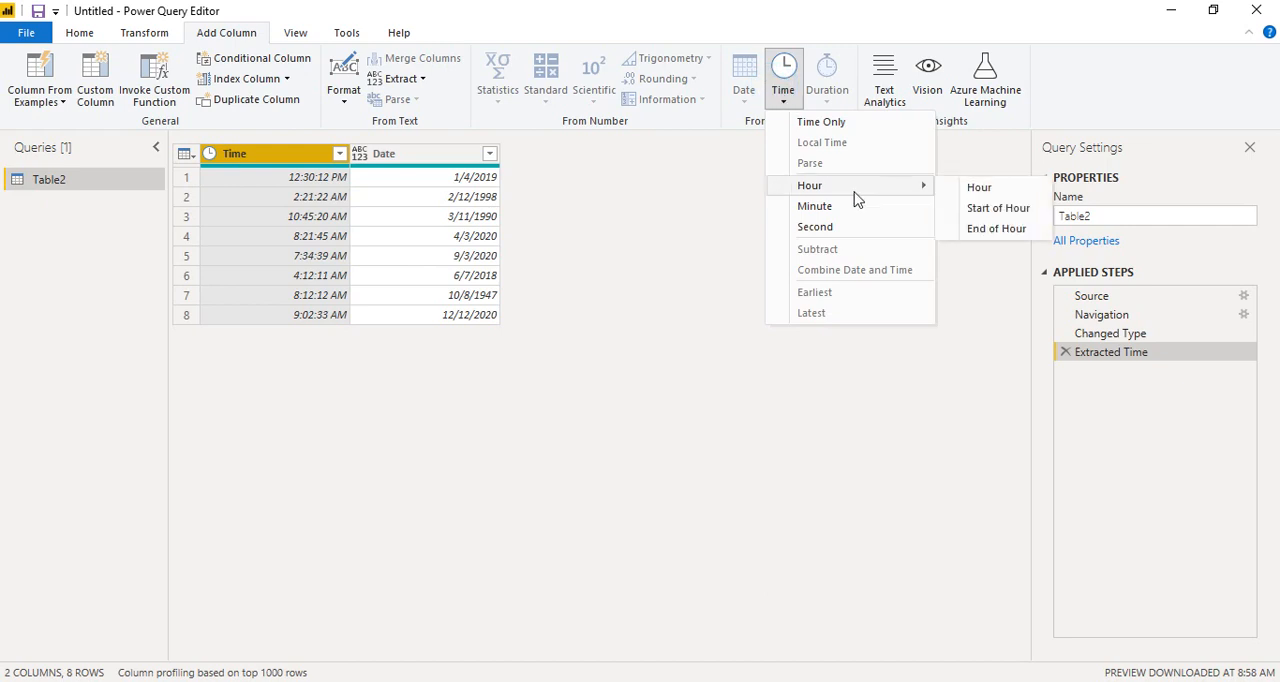
click(978, 188)
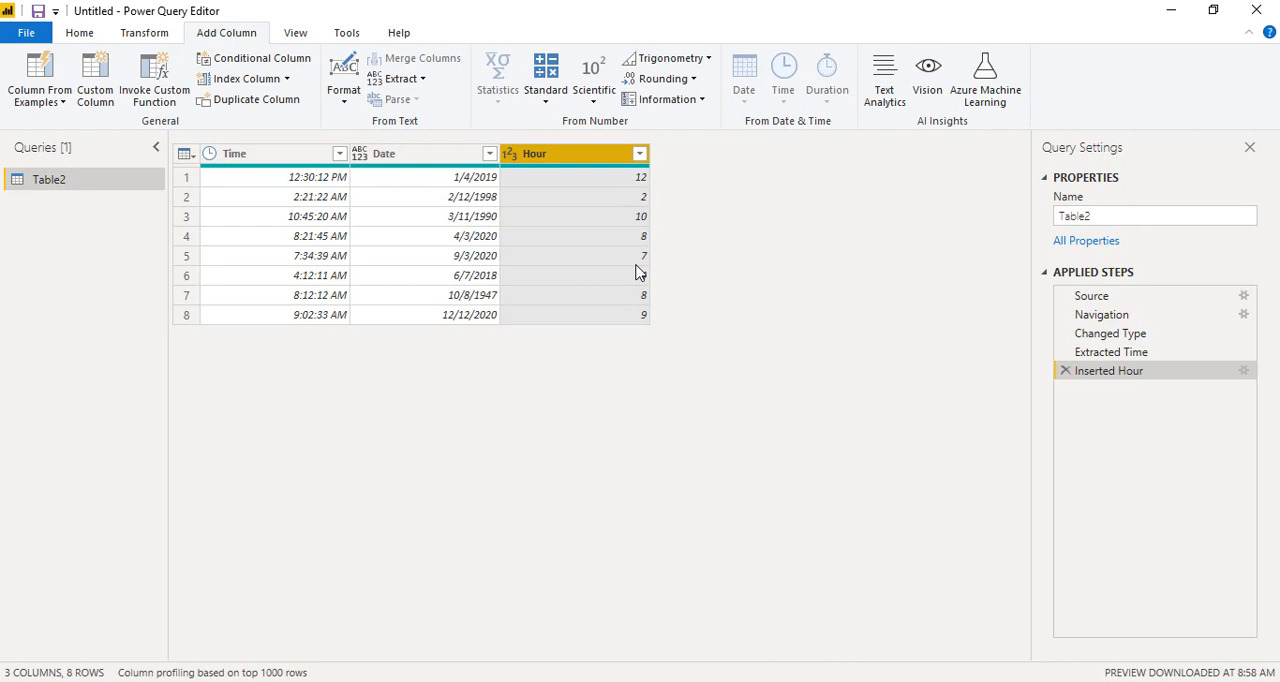
Step: Add two new columns containing the minute and the second extracted from the Time column
click(266, 156)
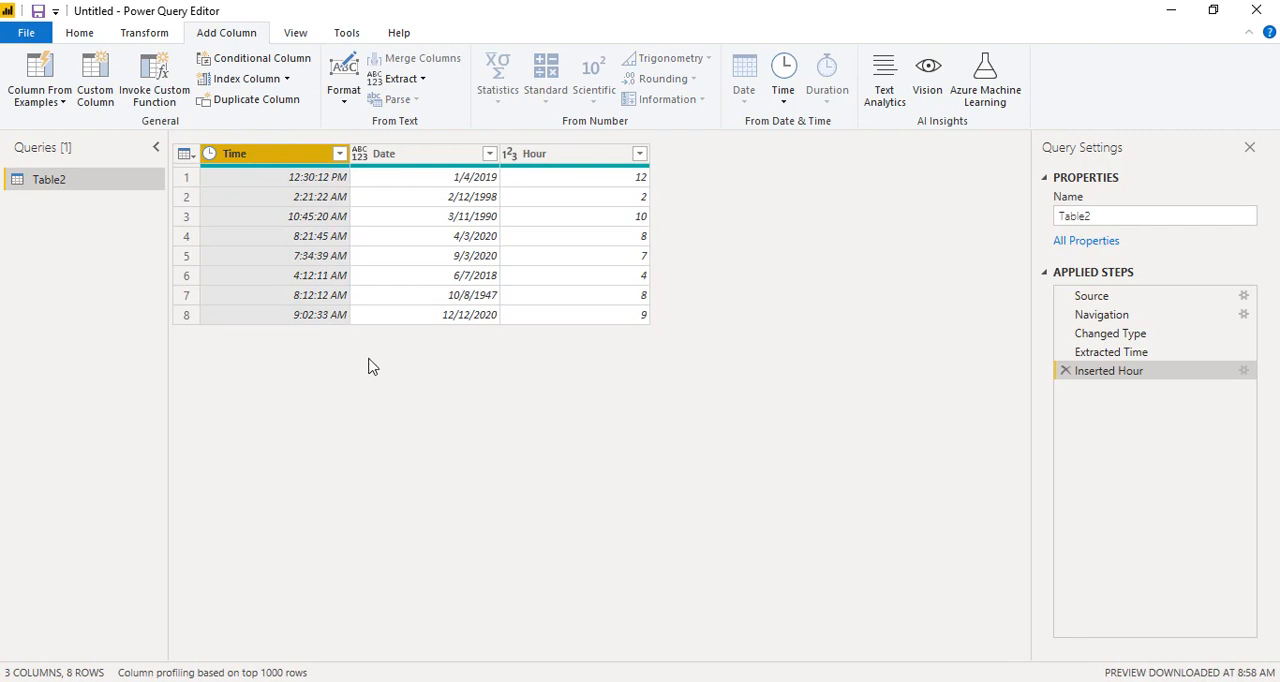
click(783, 93)
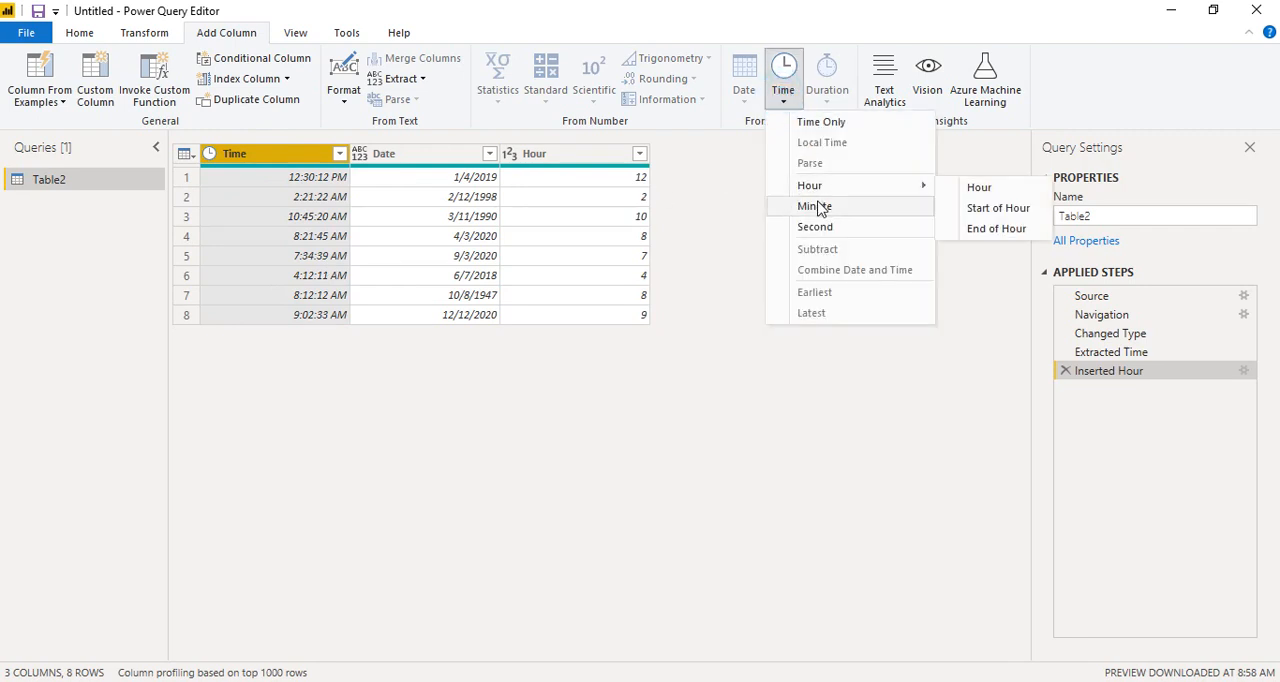
click(818, 207)
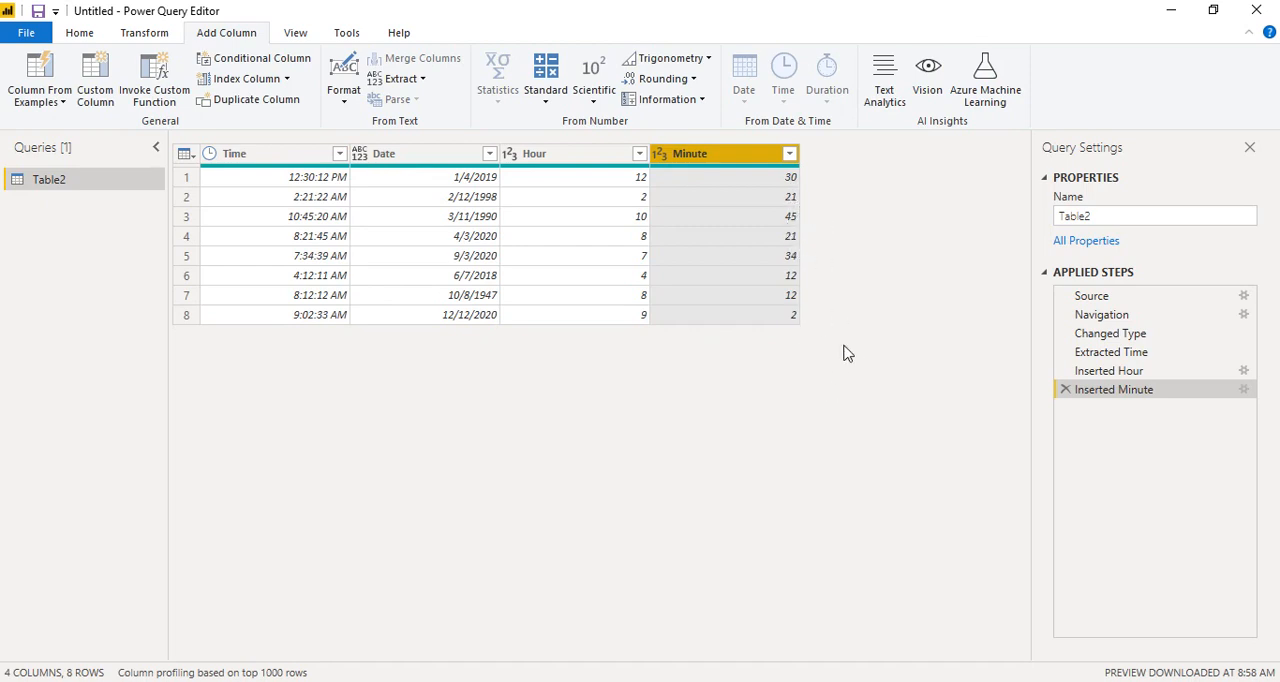
click(316, 157)
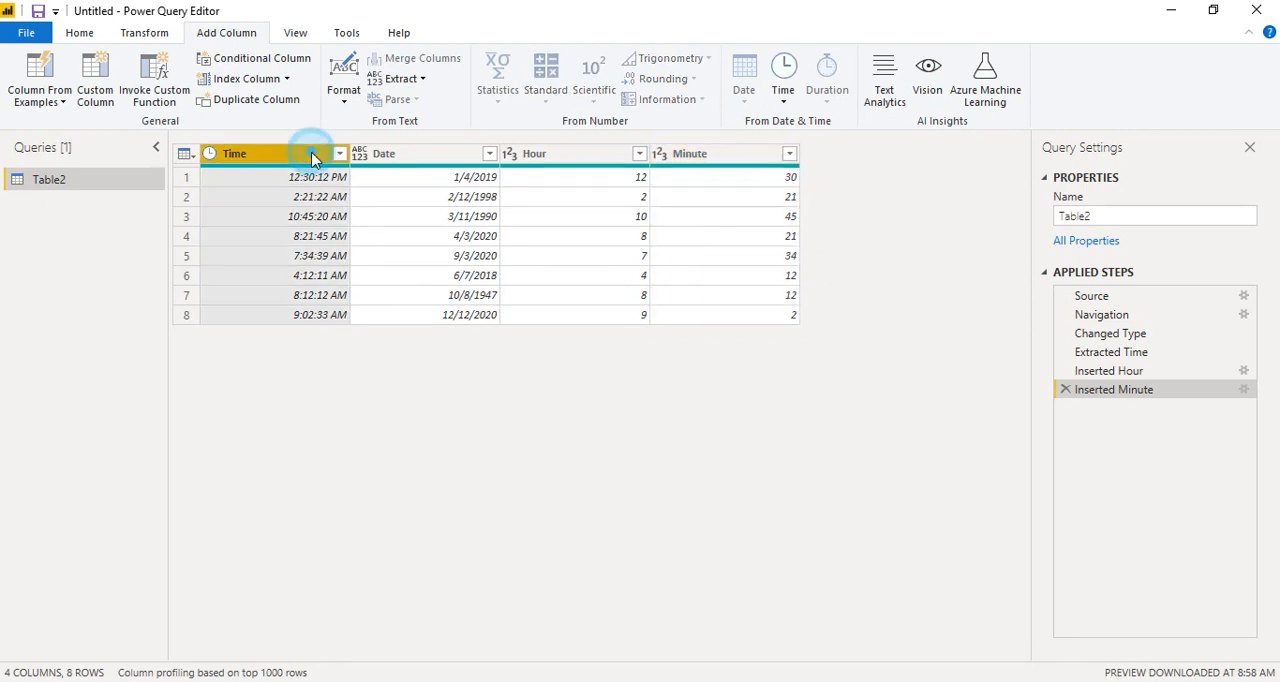
click(781, 92)
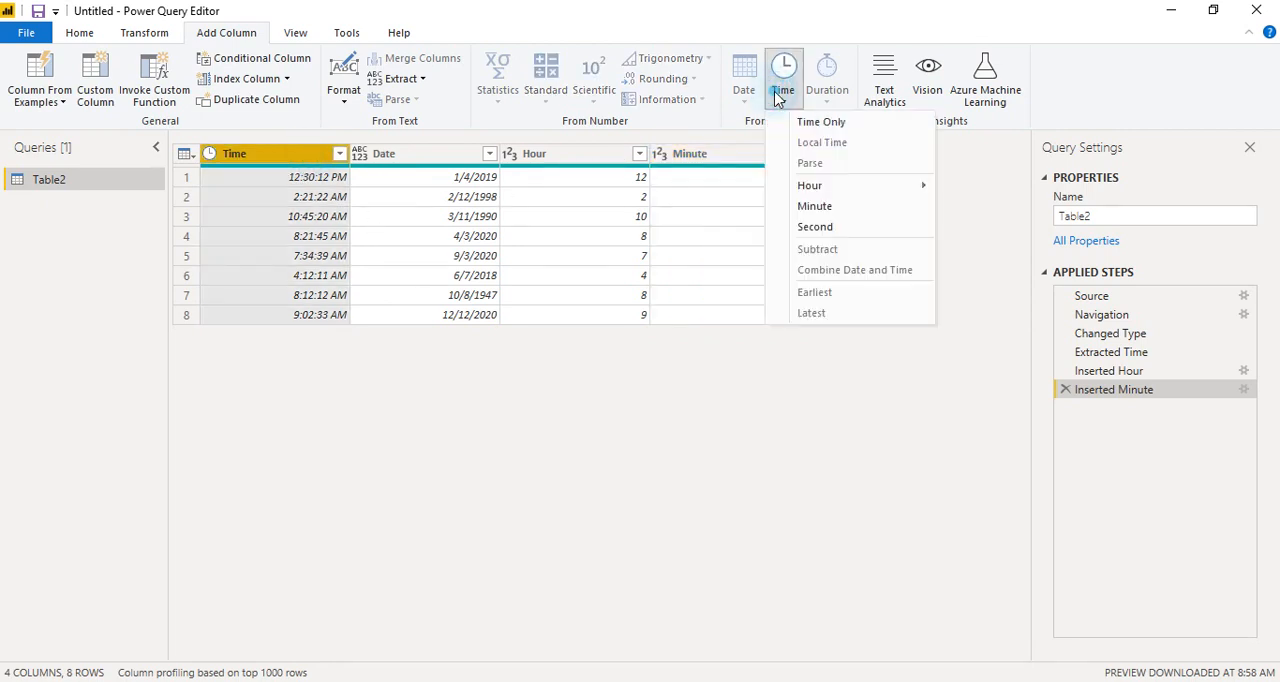
click(820, 231)
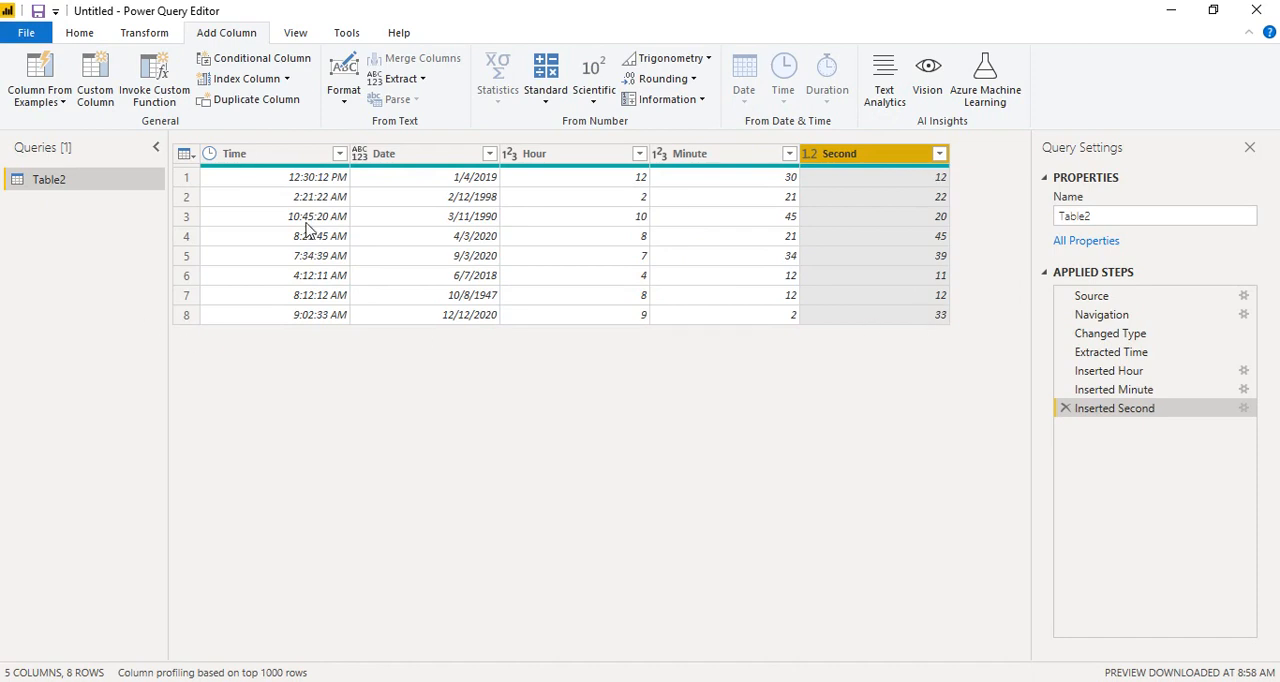
Step: Set the Date column's data type to Date
click(290, 158)
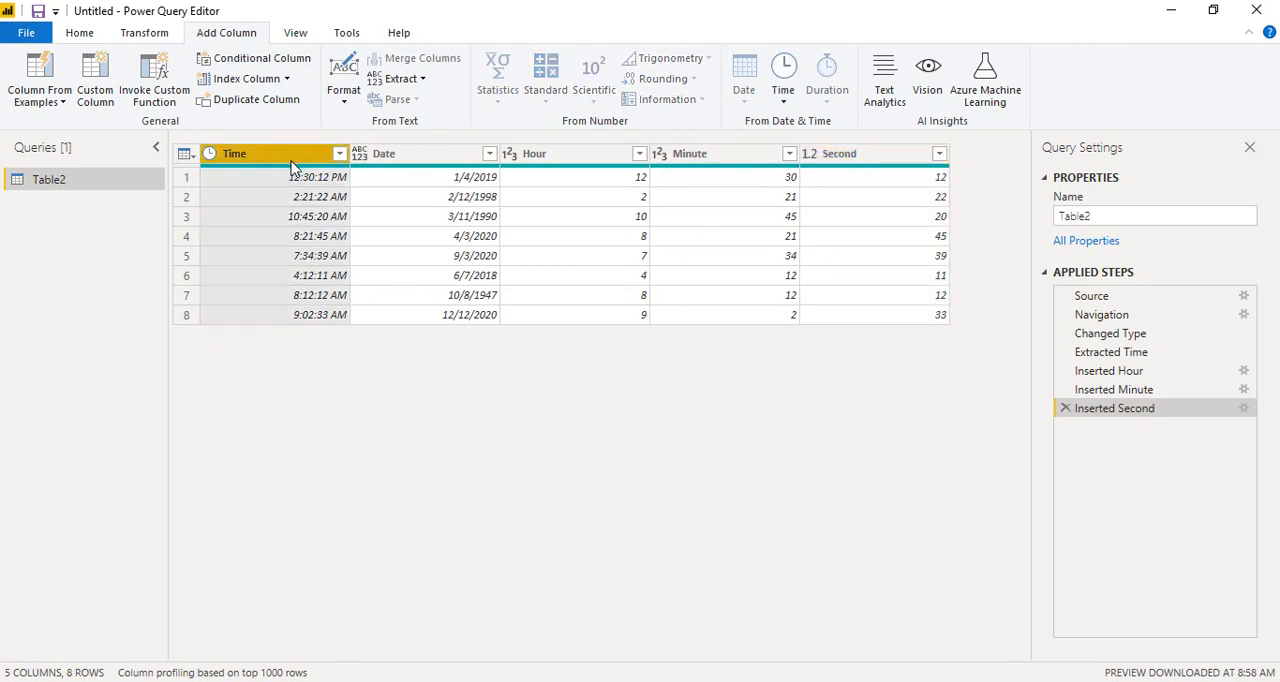
click(360, 157)
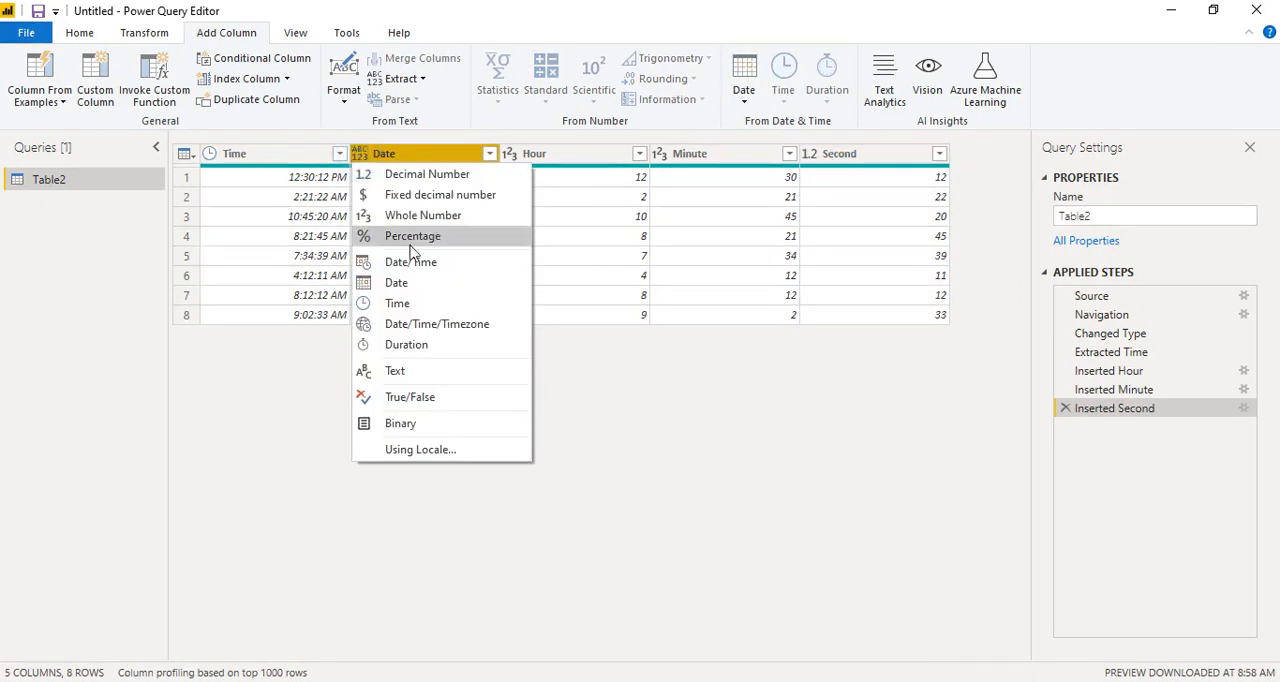
click(397, 284)
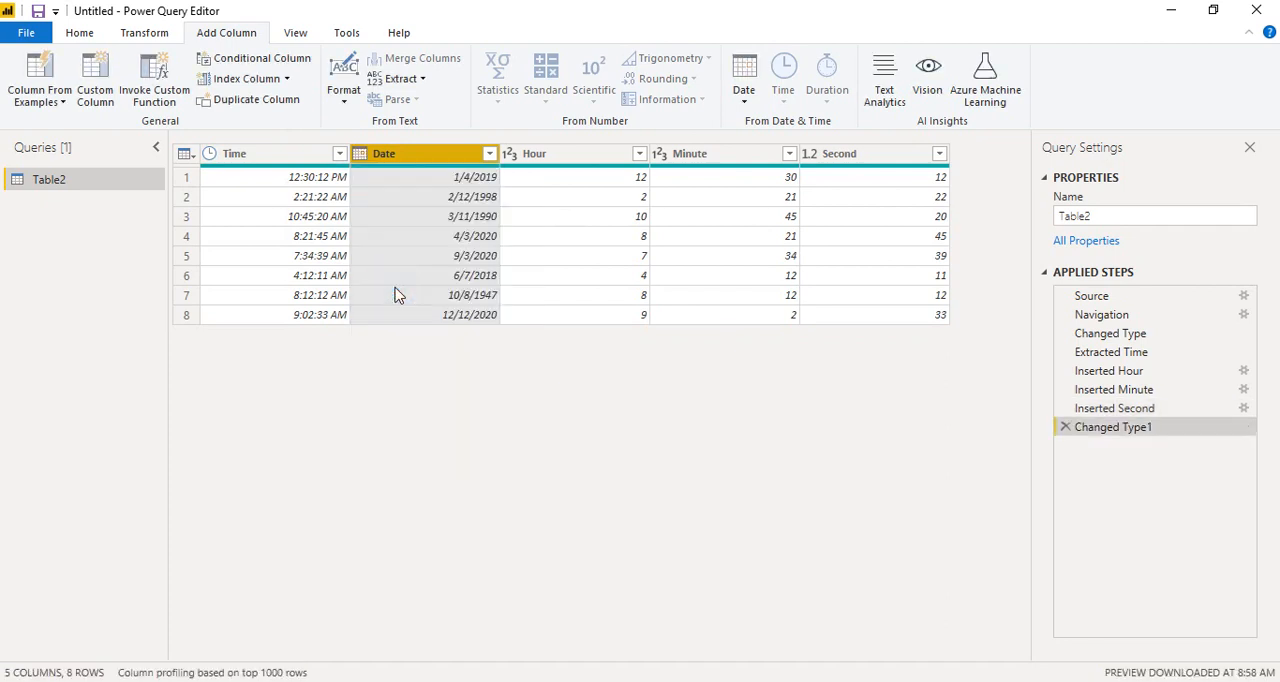
Step: Combine the Time and Date columns into a new column holding both date and time
click(265, 160)
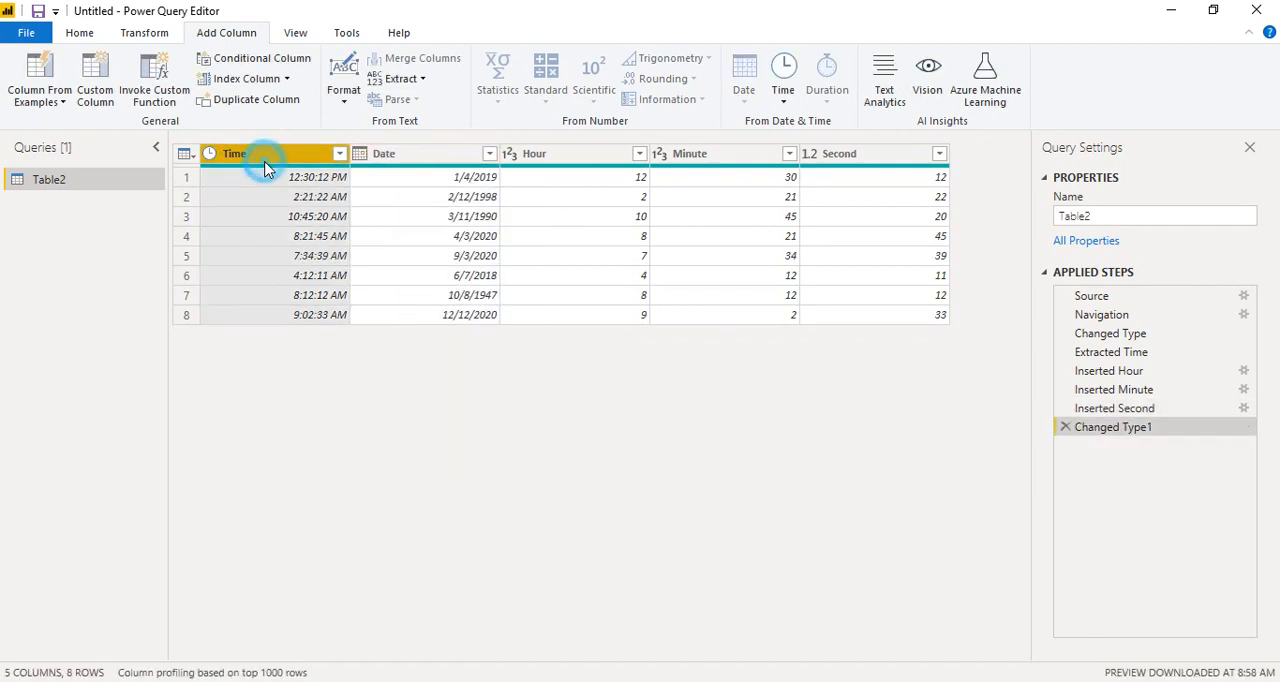
ctrl+click(388, 154)
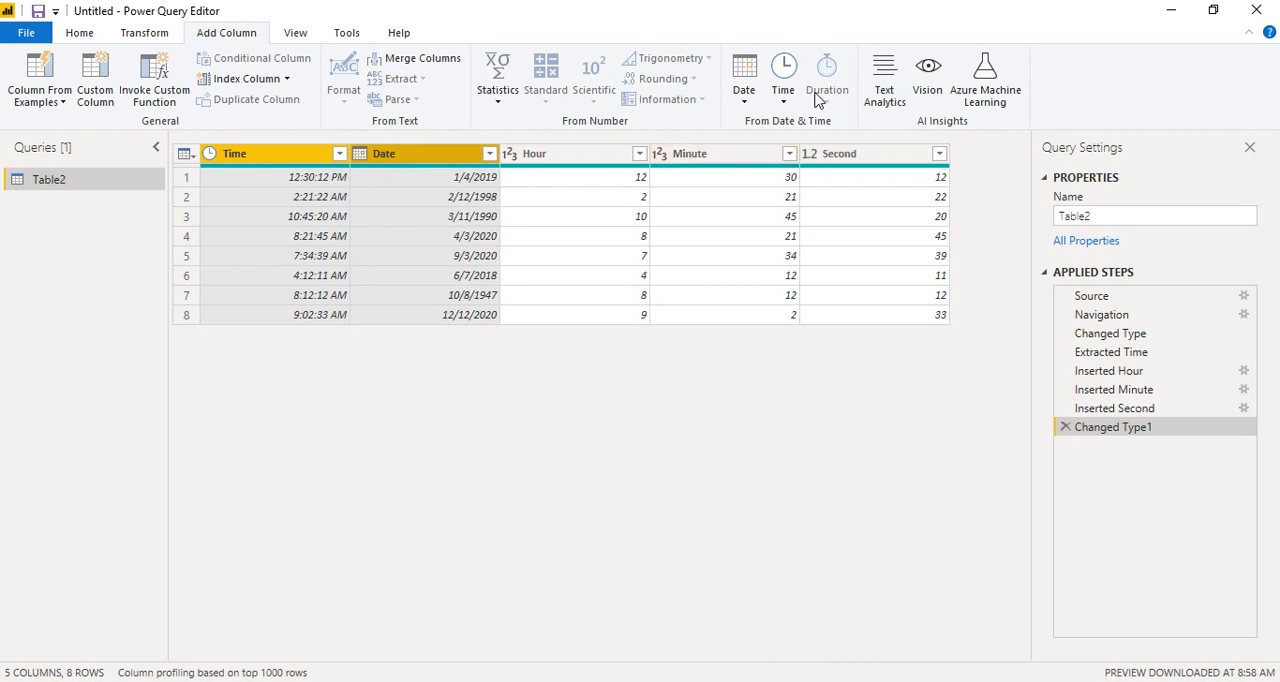
click(782, 92)
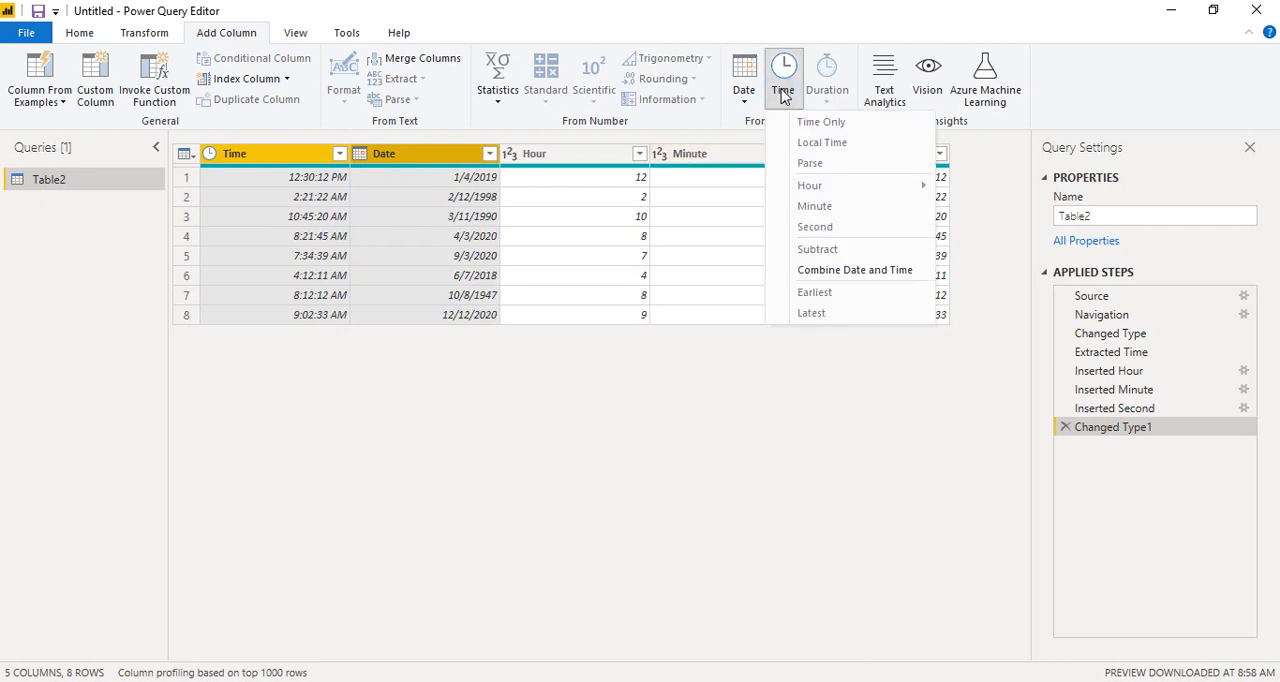
click(746, 96)
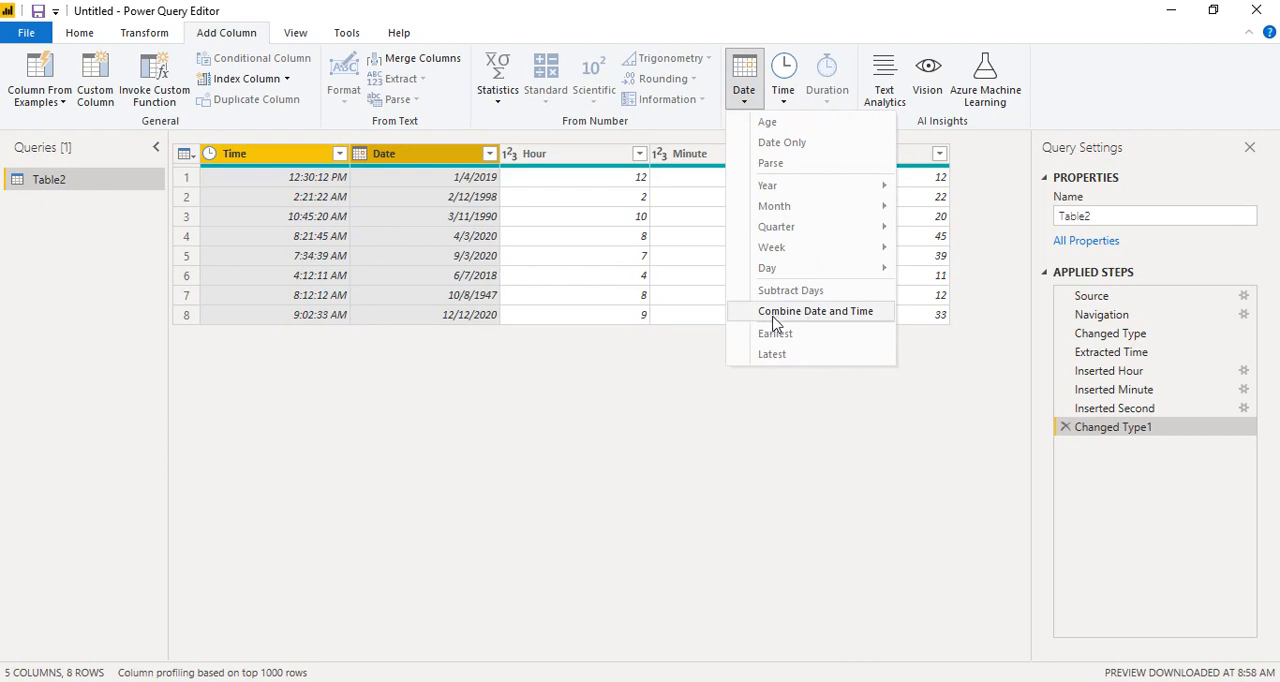
click(858, 318)
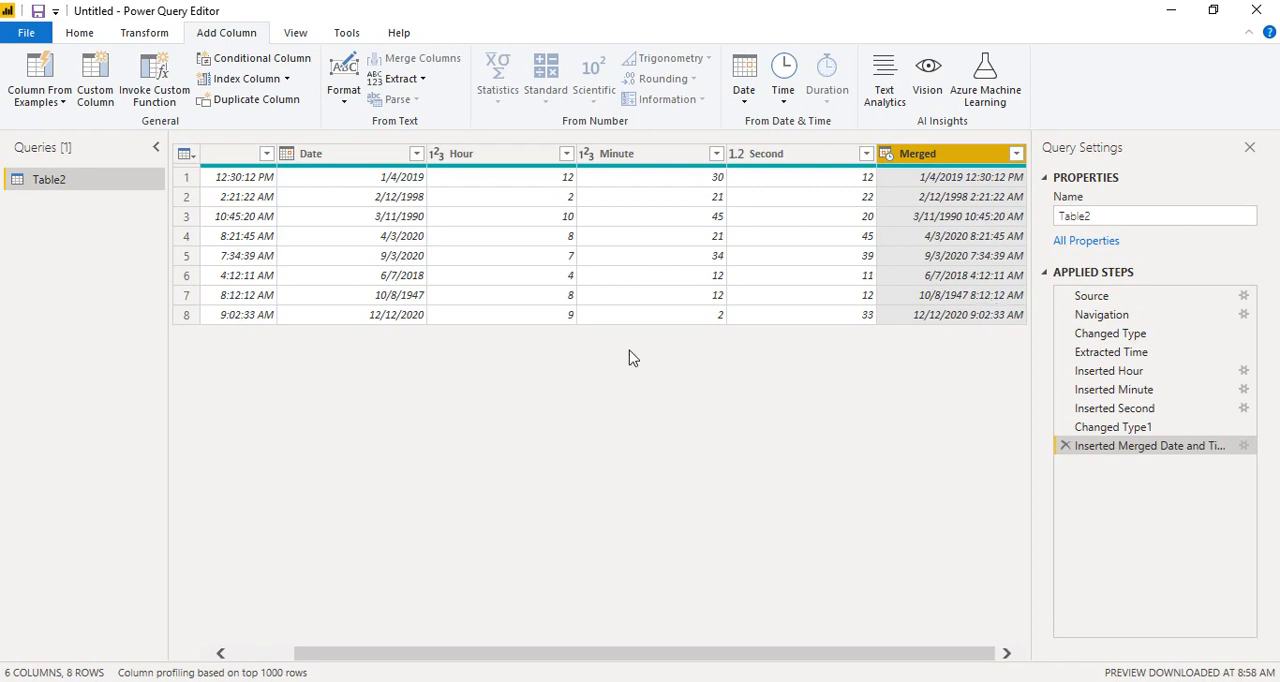
Step: Rename the merged date and time column as DateTime
double_click(921, 155)
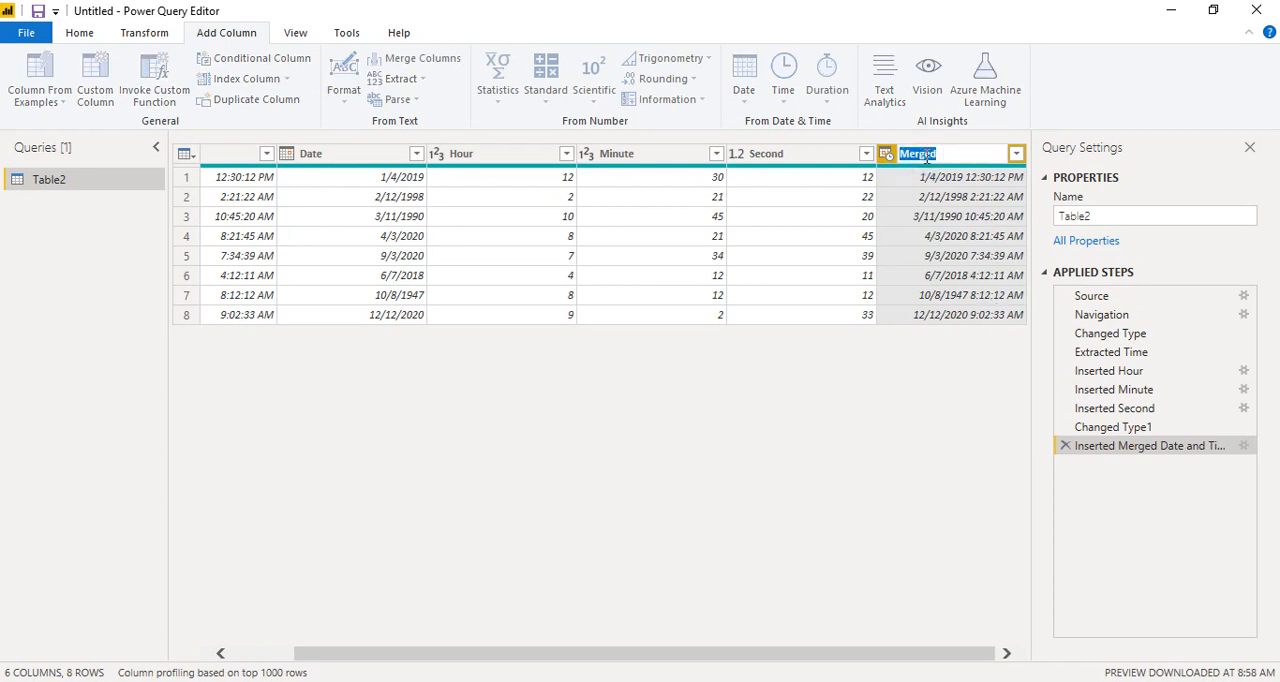
text(DateTime)
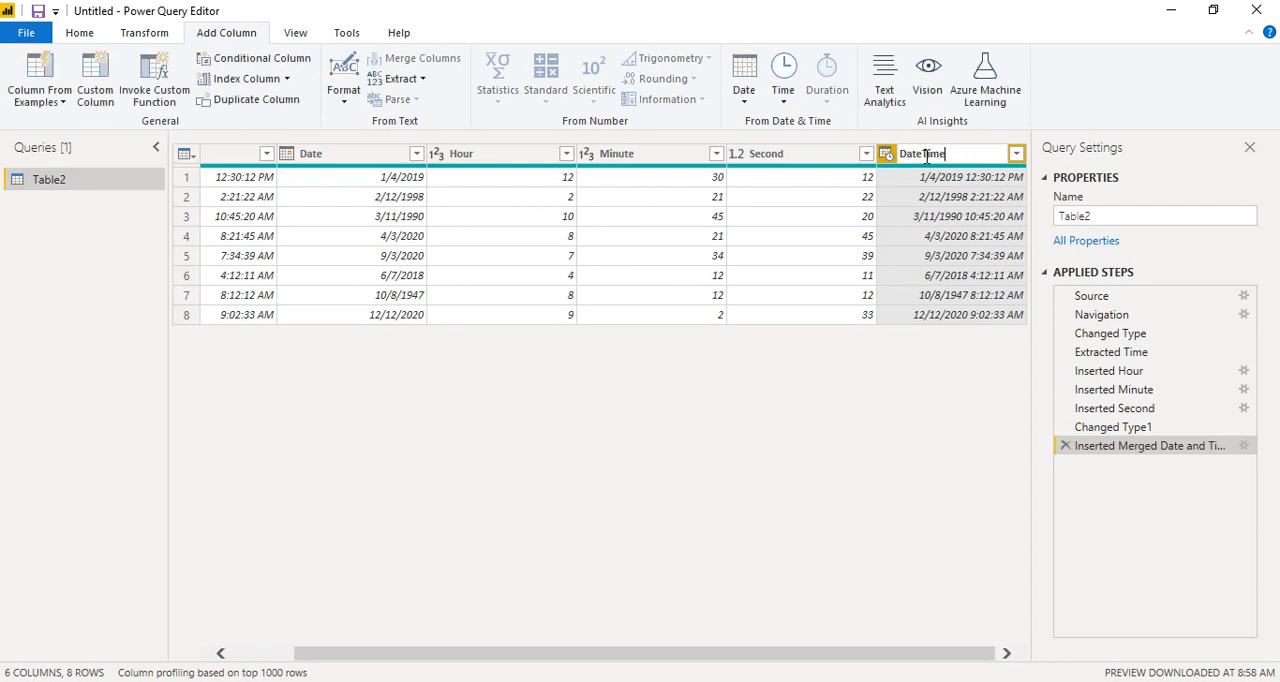
key(Return)
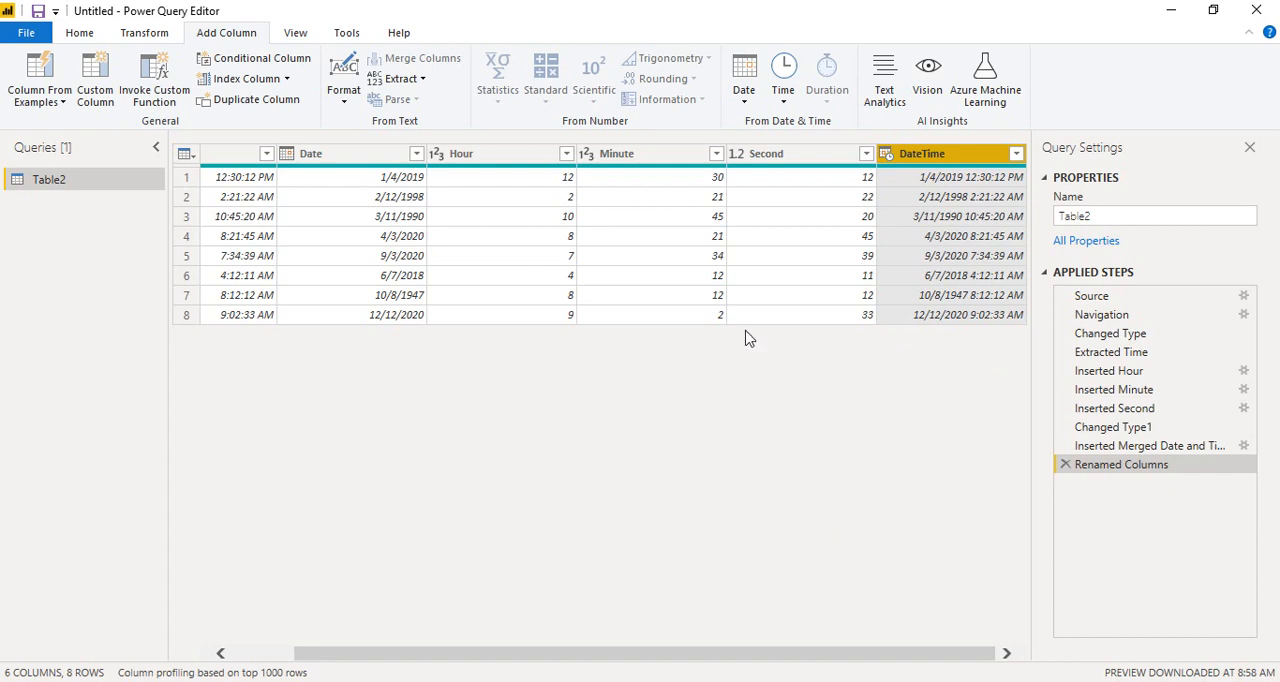
click(743, 104)
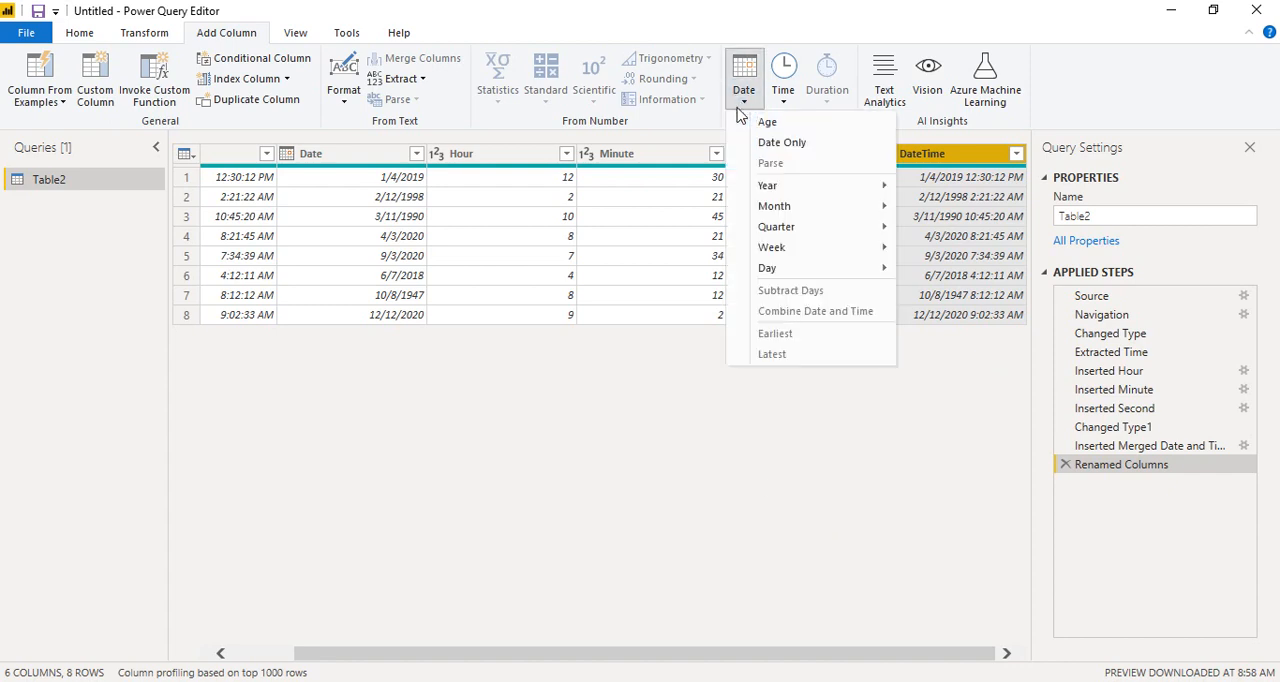
click(592, 425)
click(357, 157)
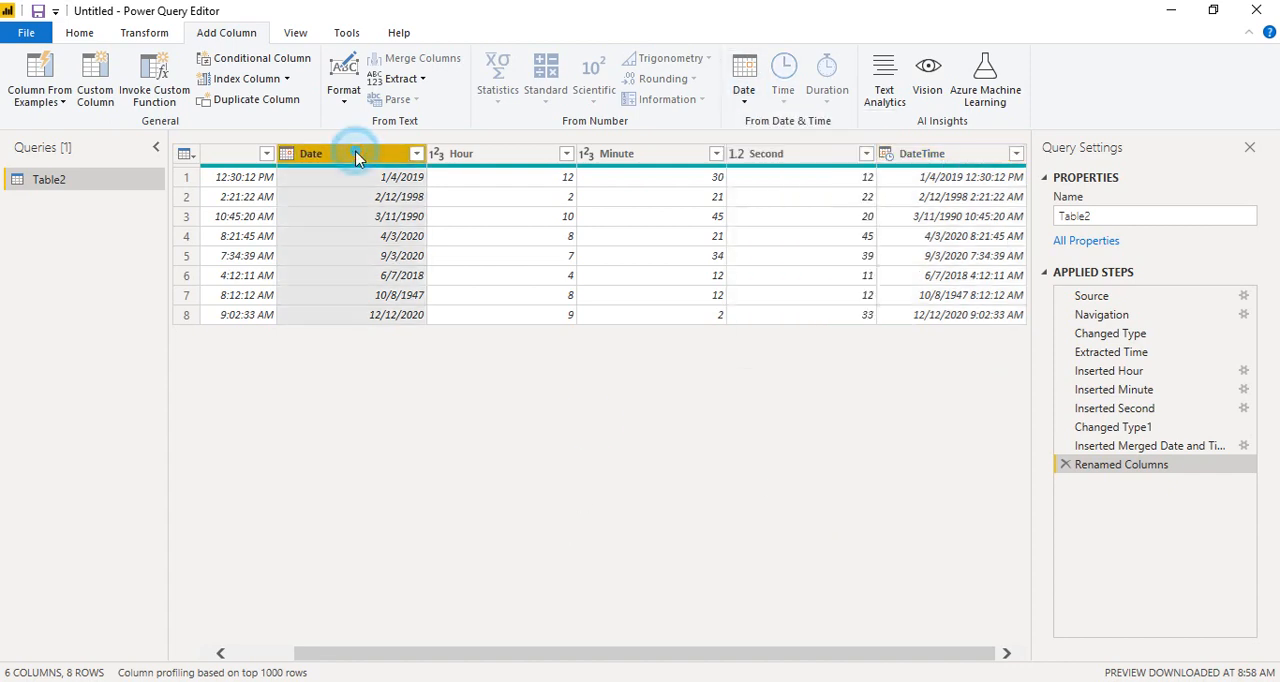
click(746, 98)
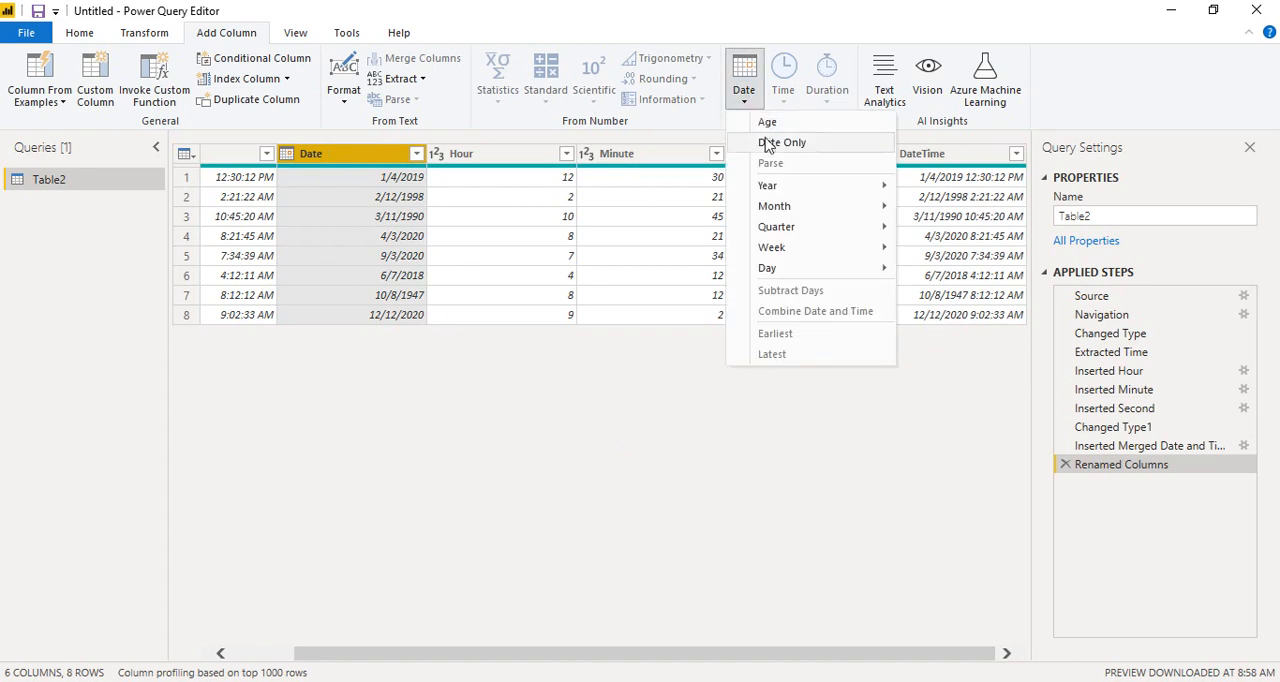
mouse_move(778, 272)
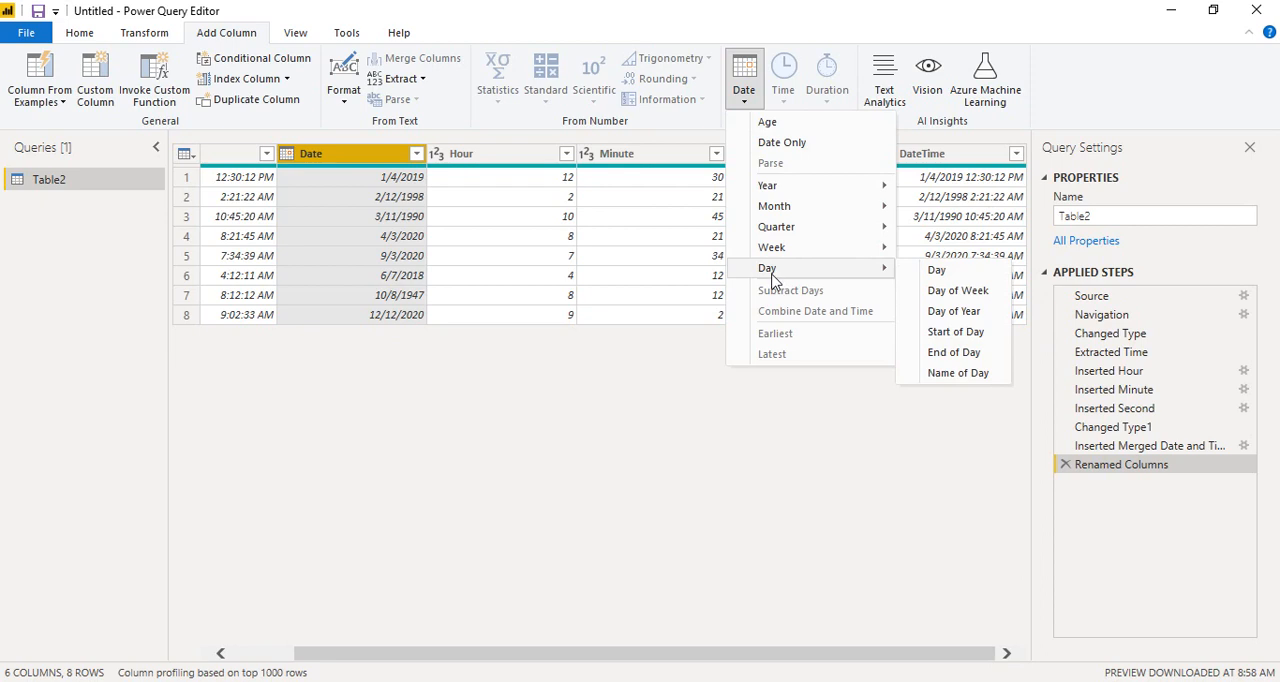
click(648, 430)
Step: Close the query editor, applying the changes to the Power BI Desktop model, and collapse Table2's field list
click(78, 33)
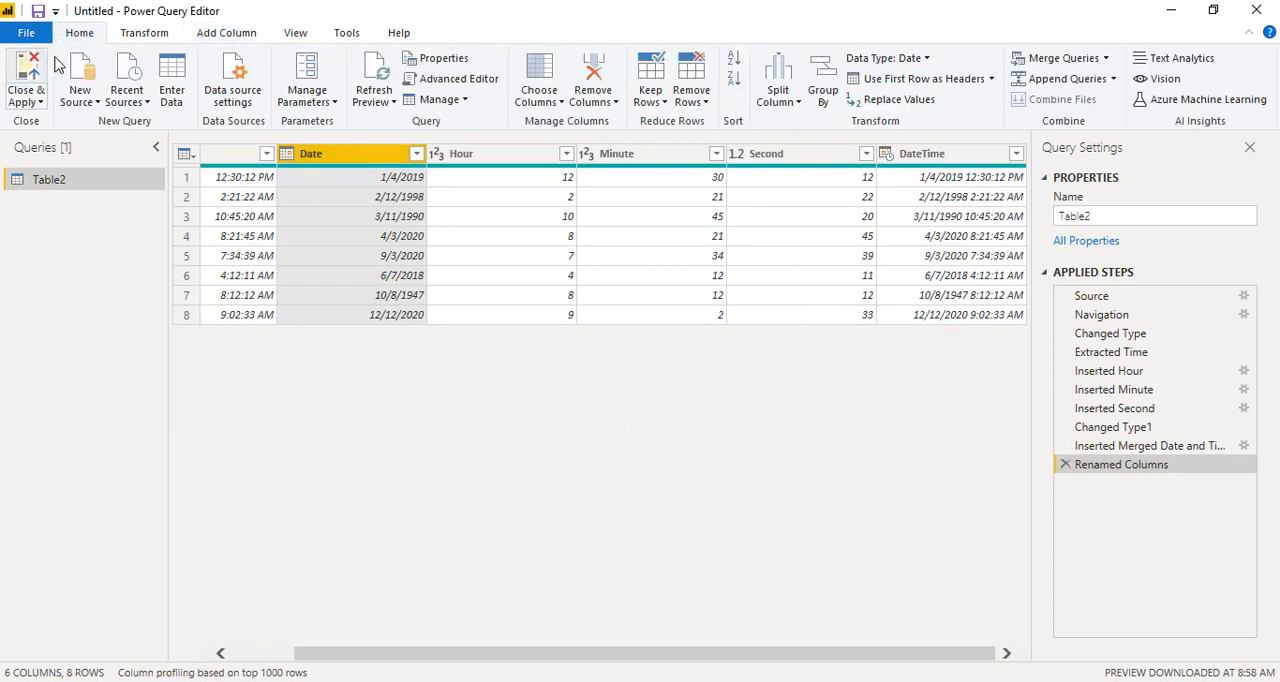
click(27, 80)
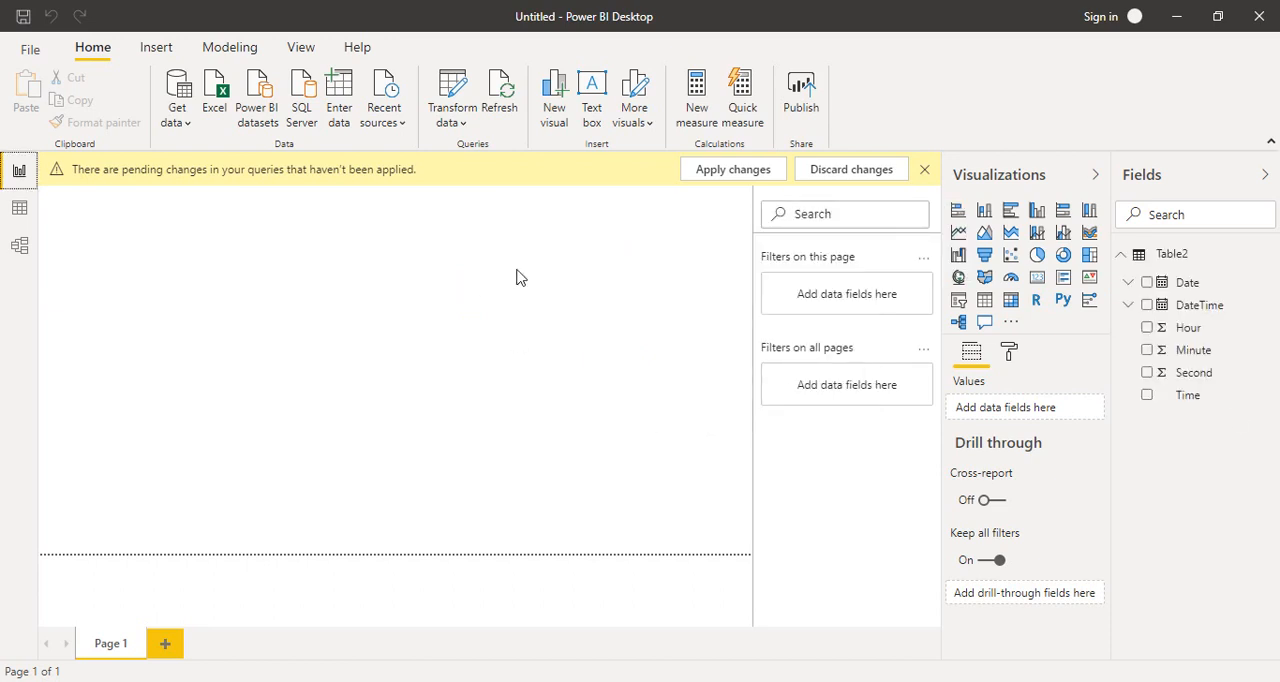
click(1127, 255)
click(385, 255)
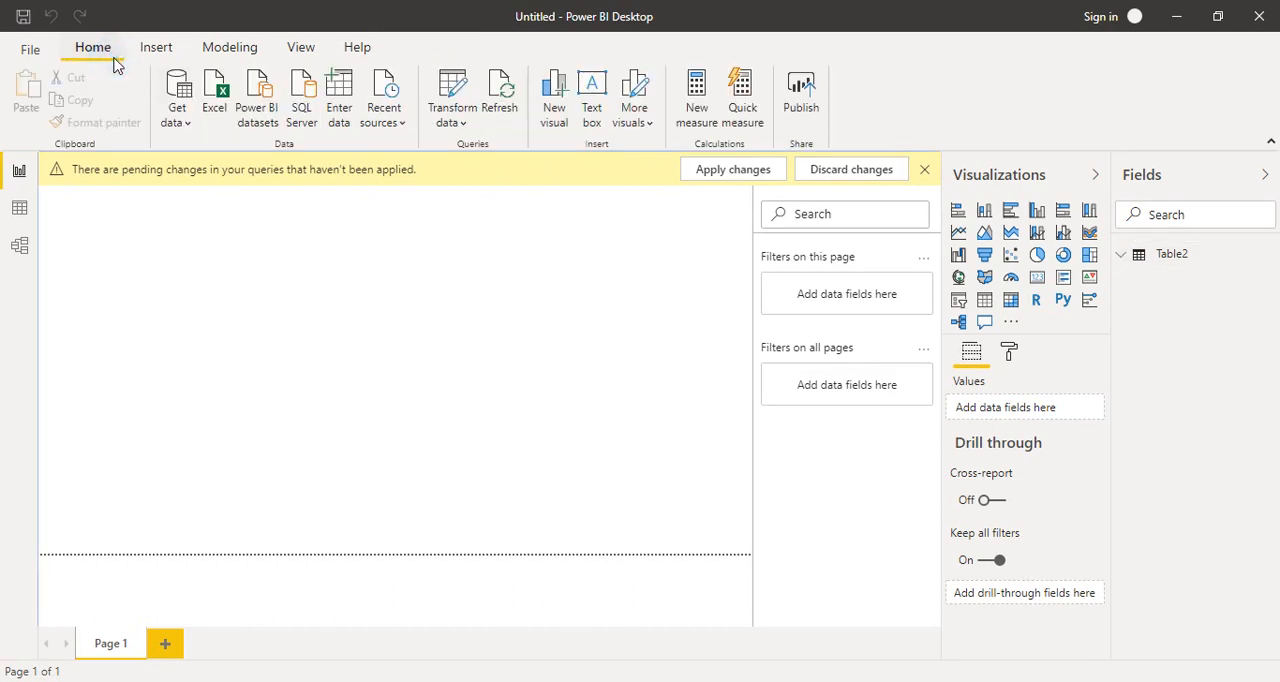
Step: Bring Table5 from the recent source Date_DataSource.xlsx into Power Query Editor for transformation
click(383, 110)
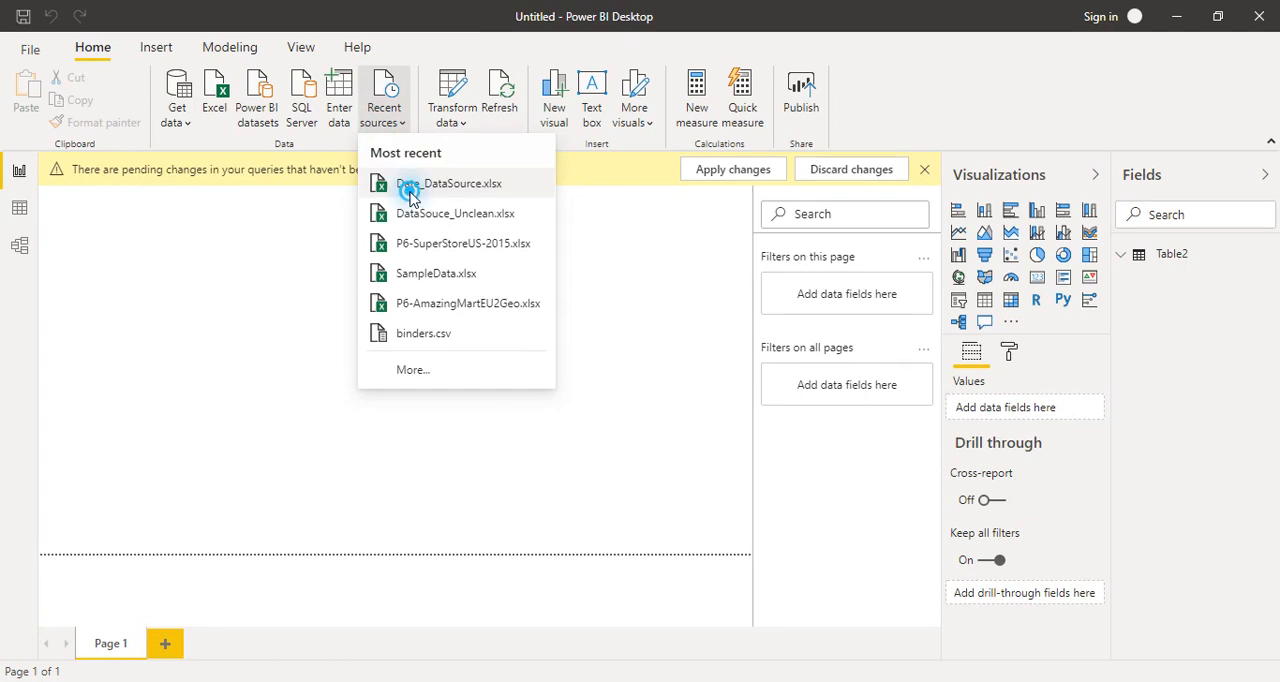
click(412, 195)
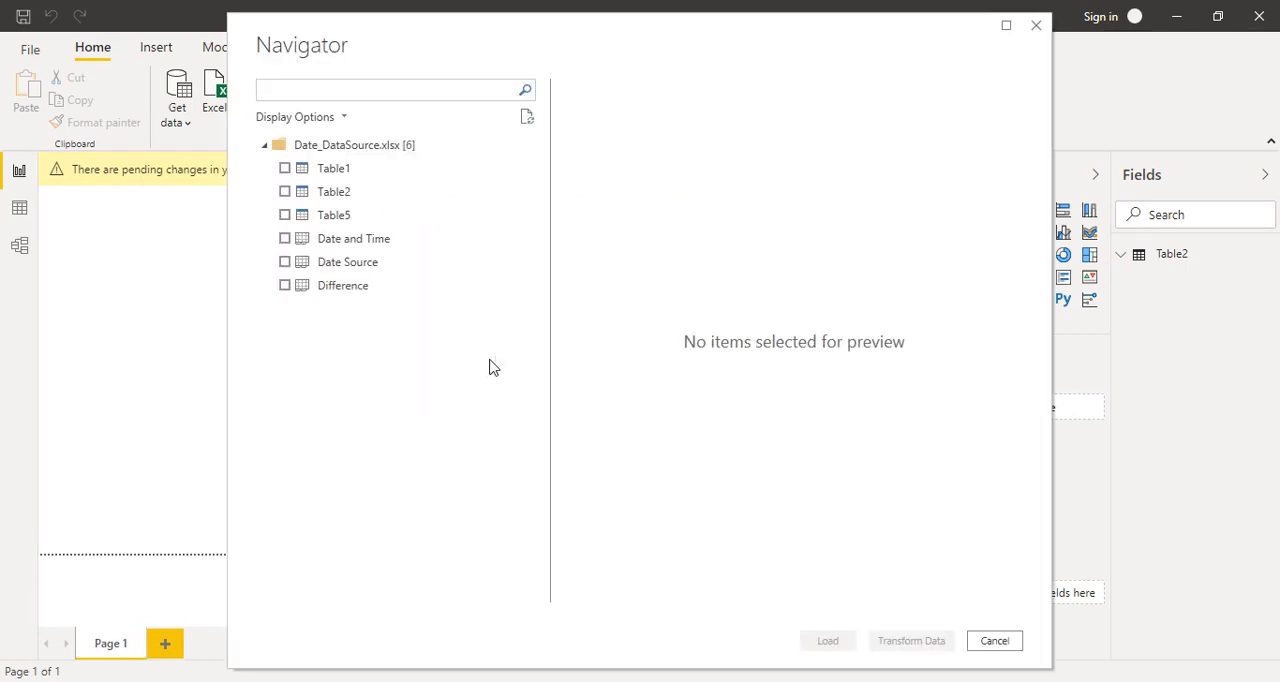
click(360, 216)
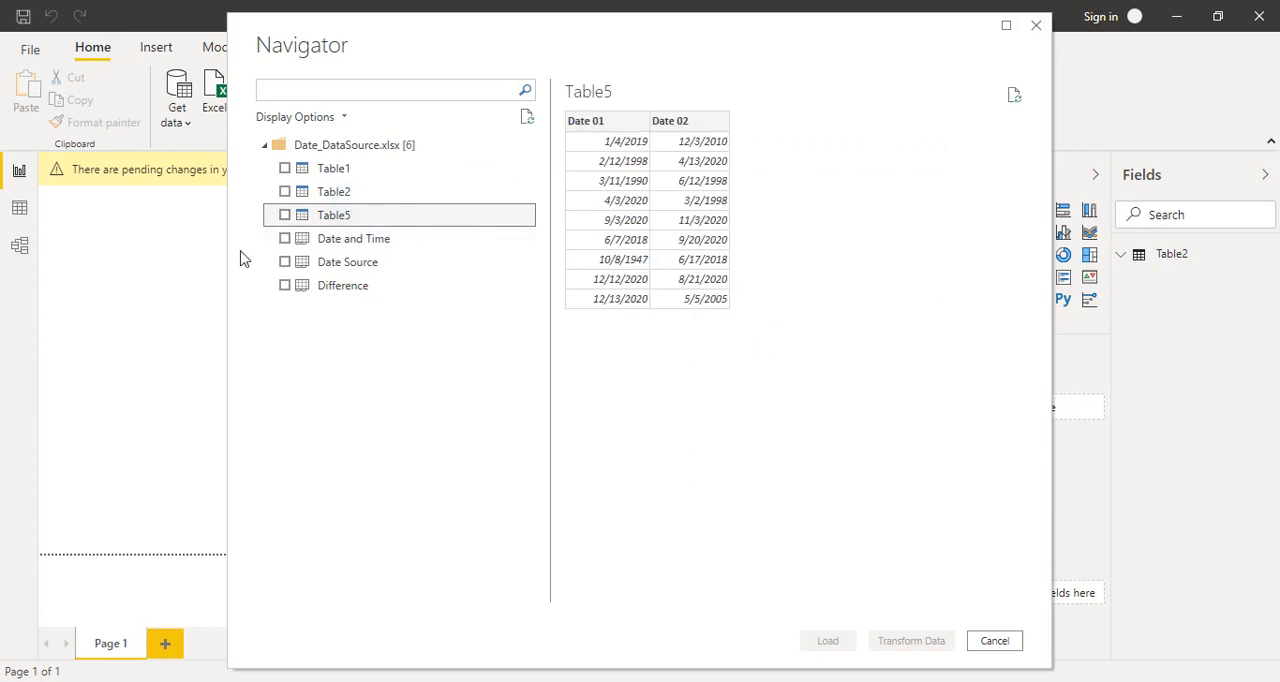
click(284, 215)
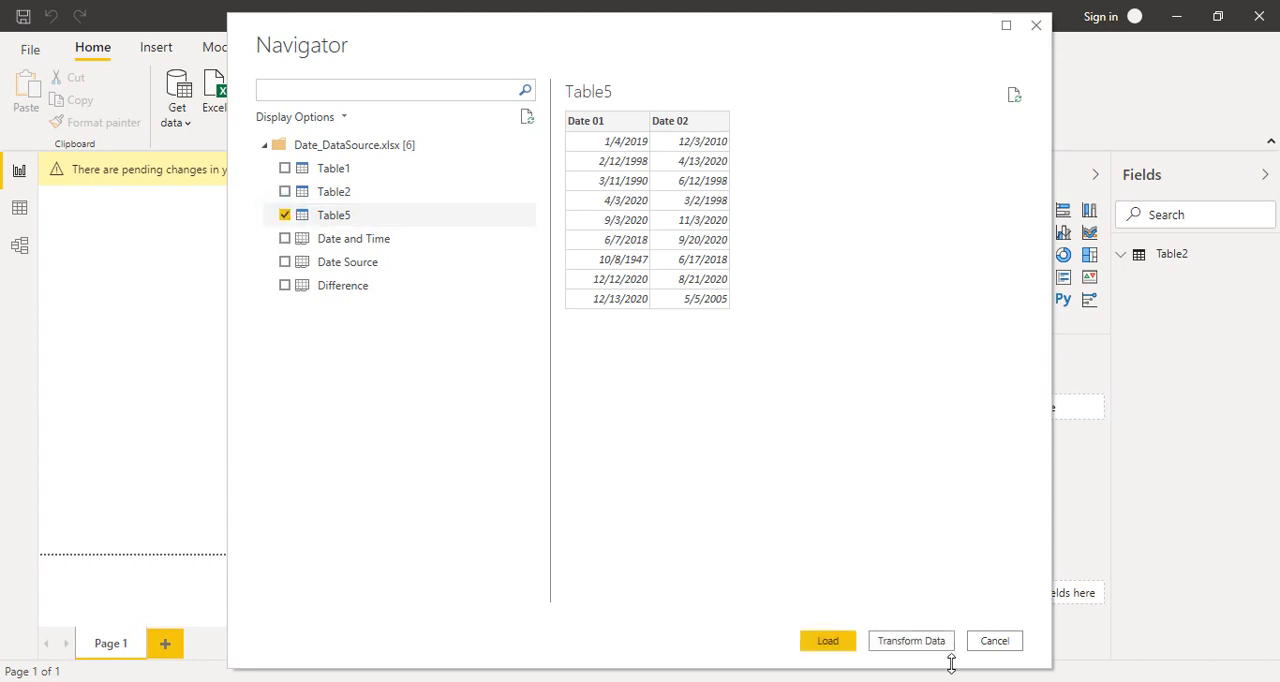
click(932, 645)
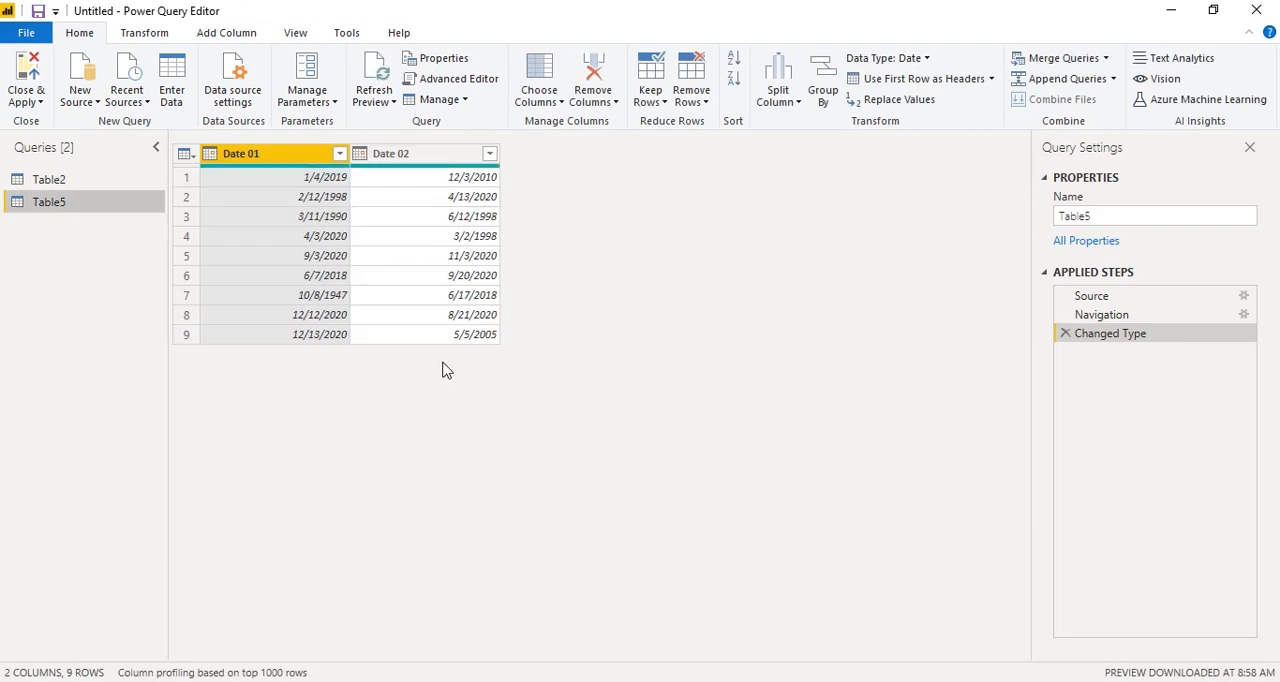
click(384, 362)
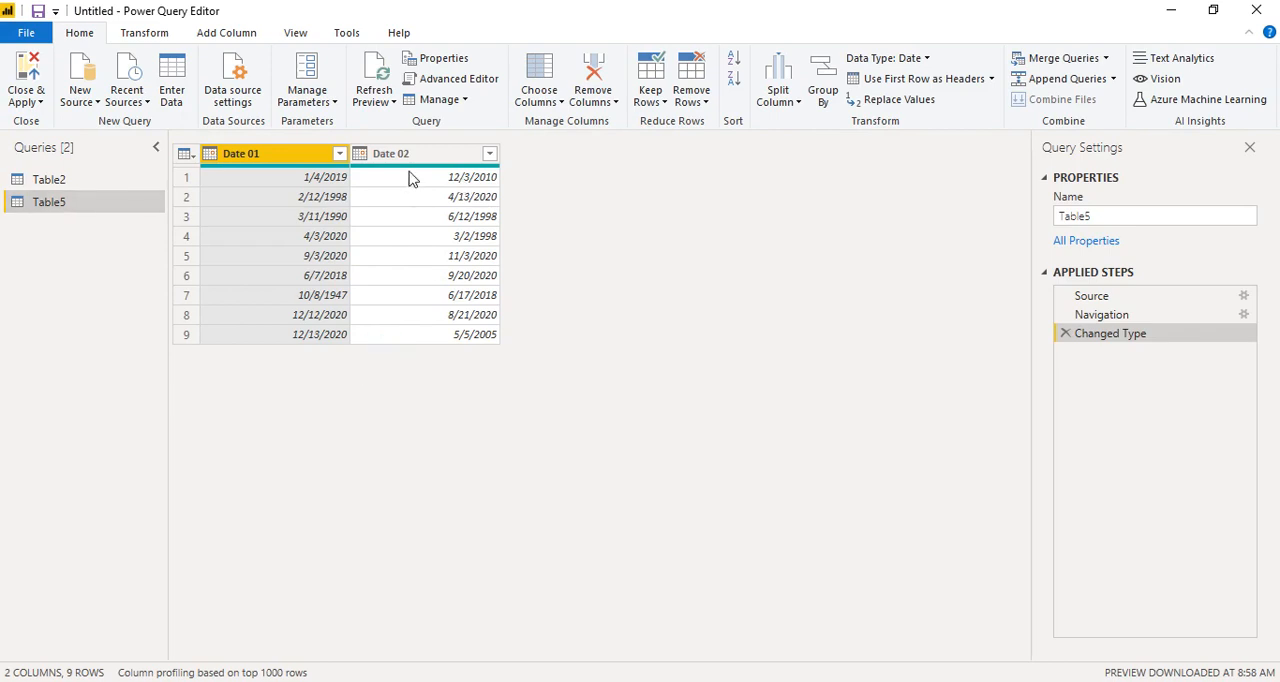
click(366, 300)
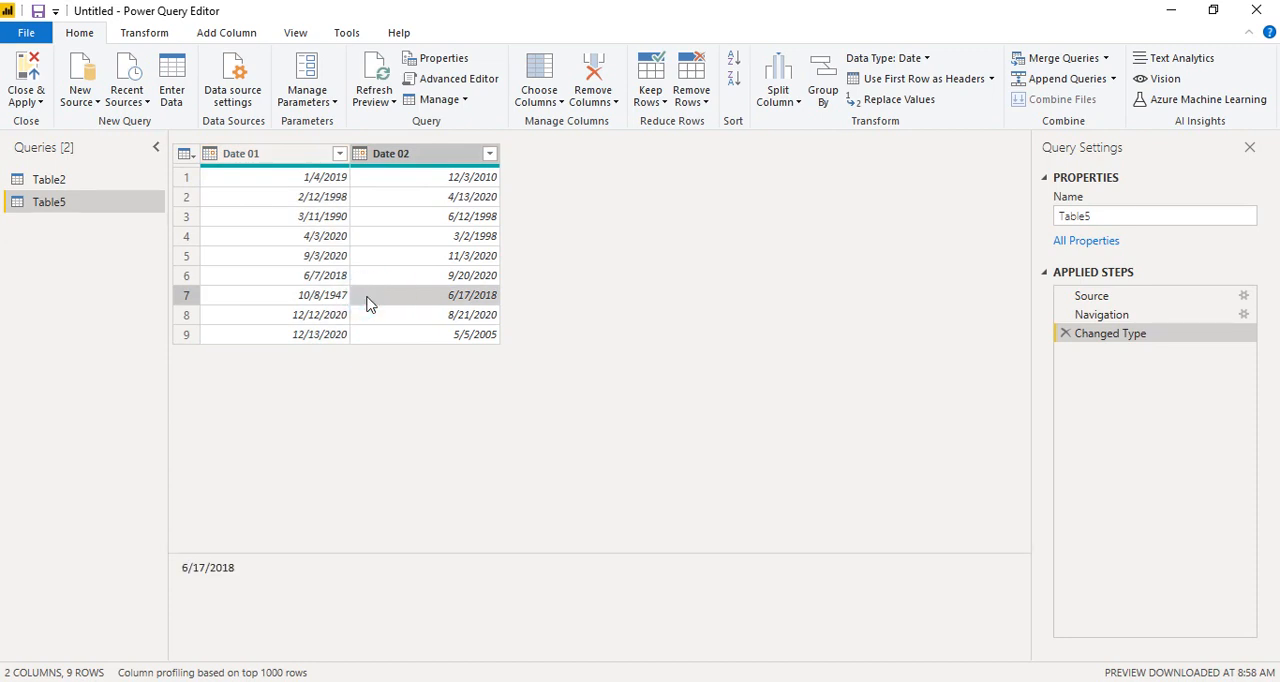
key(ctrl+a)
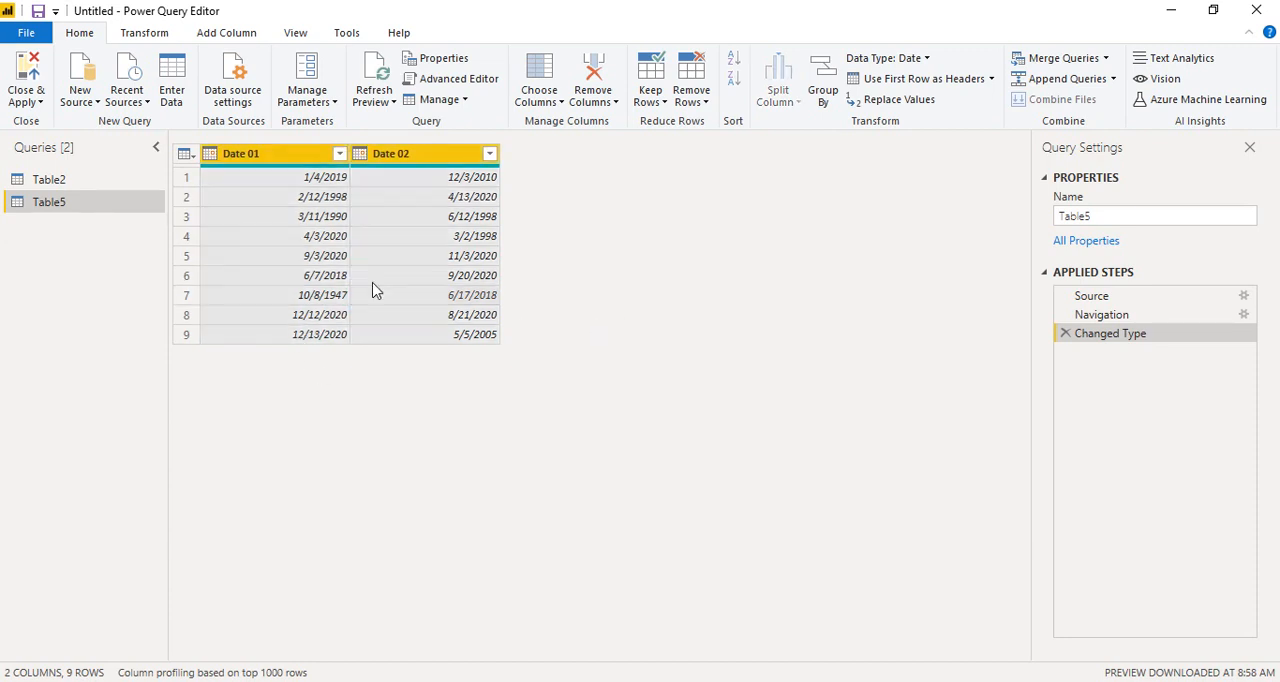
click(423, 255)
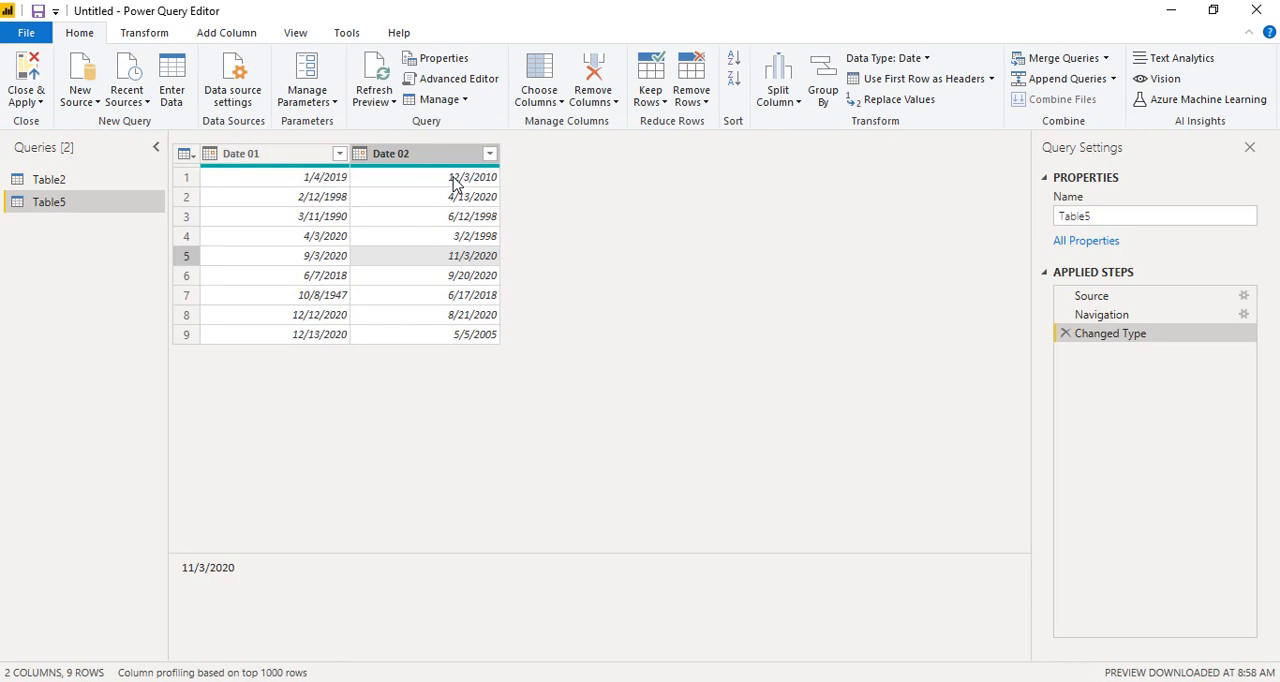
Step: Add a column to Table5 with the number of days obtained by subtracting Date 02 from Date 01
click(286, 156)
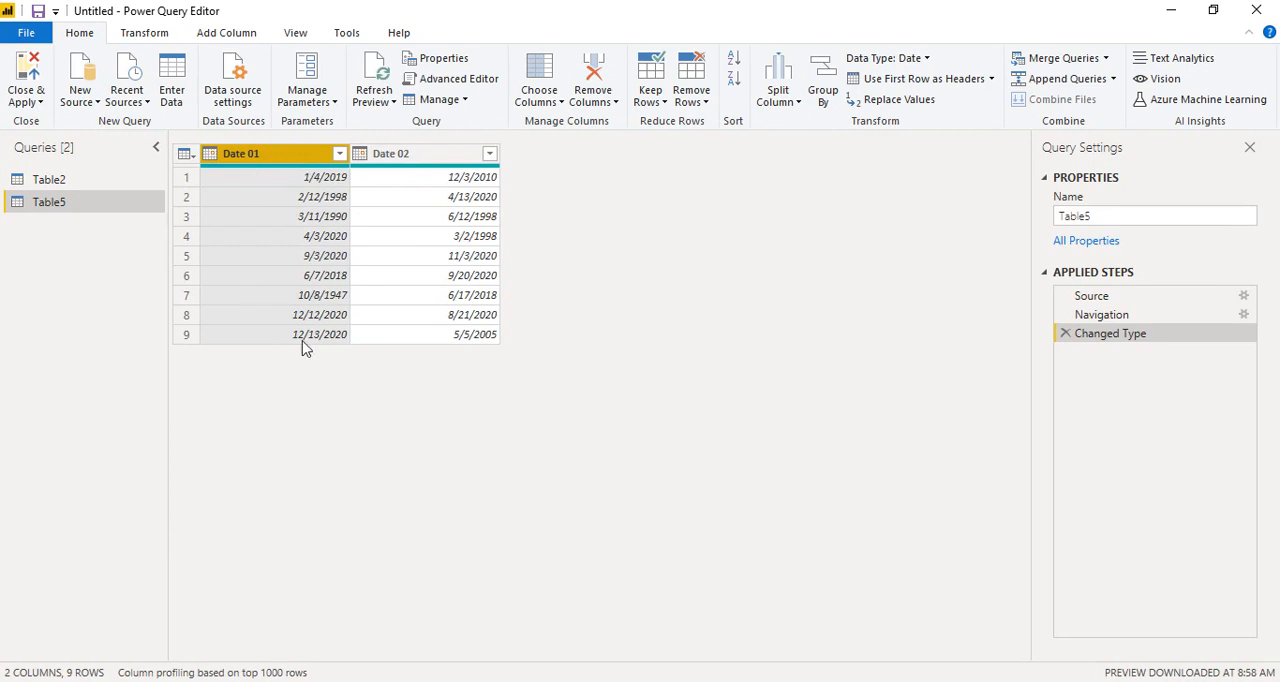
ctrl+click(391, 155)
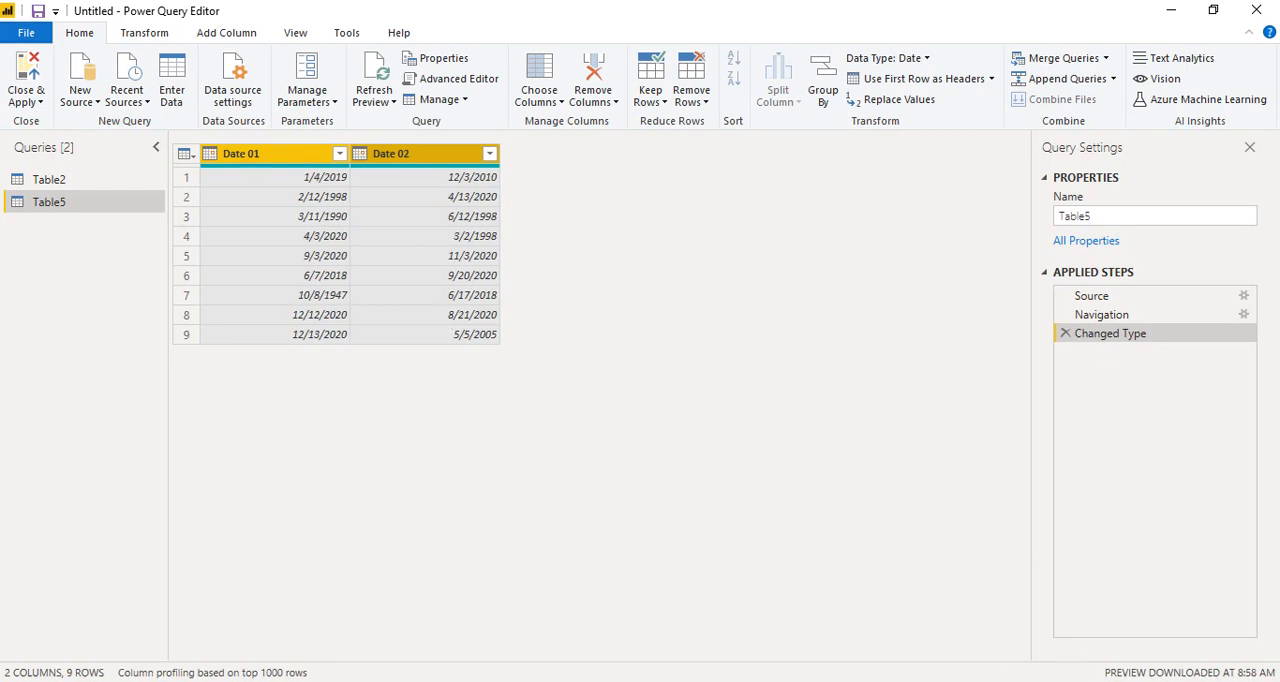
click(1078, 681)
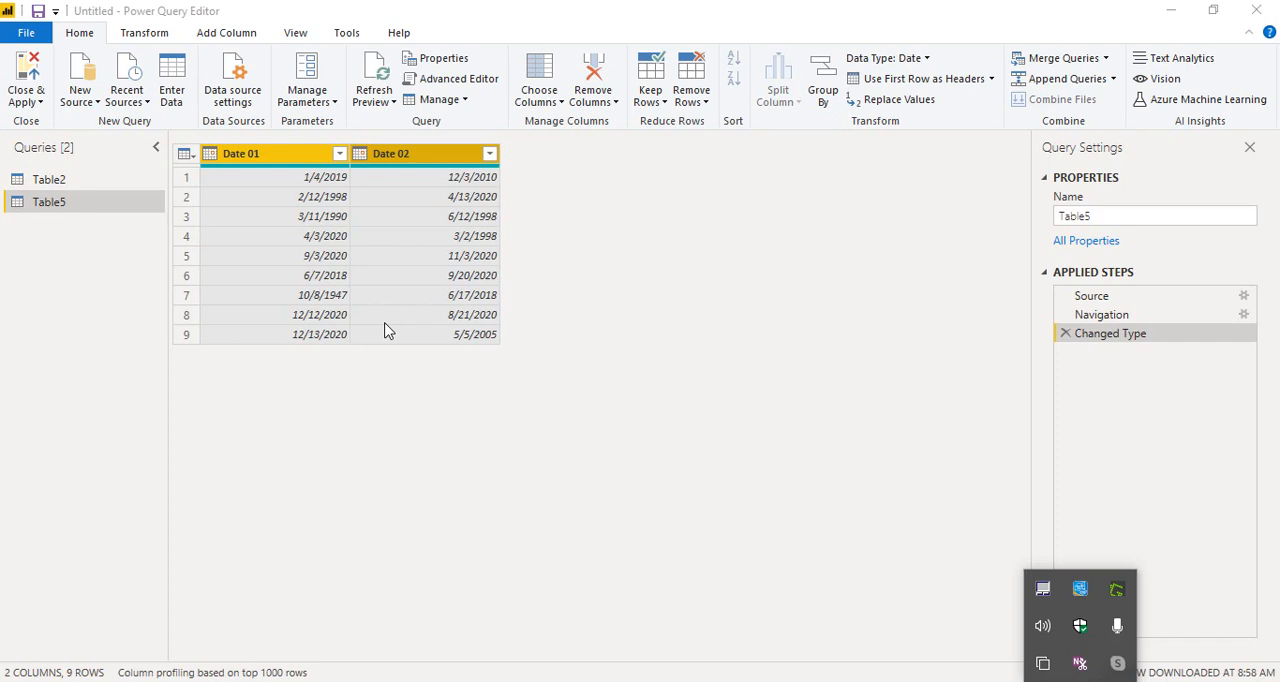
click(201, 34)
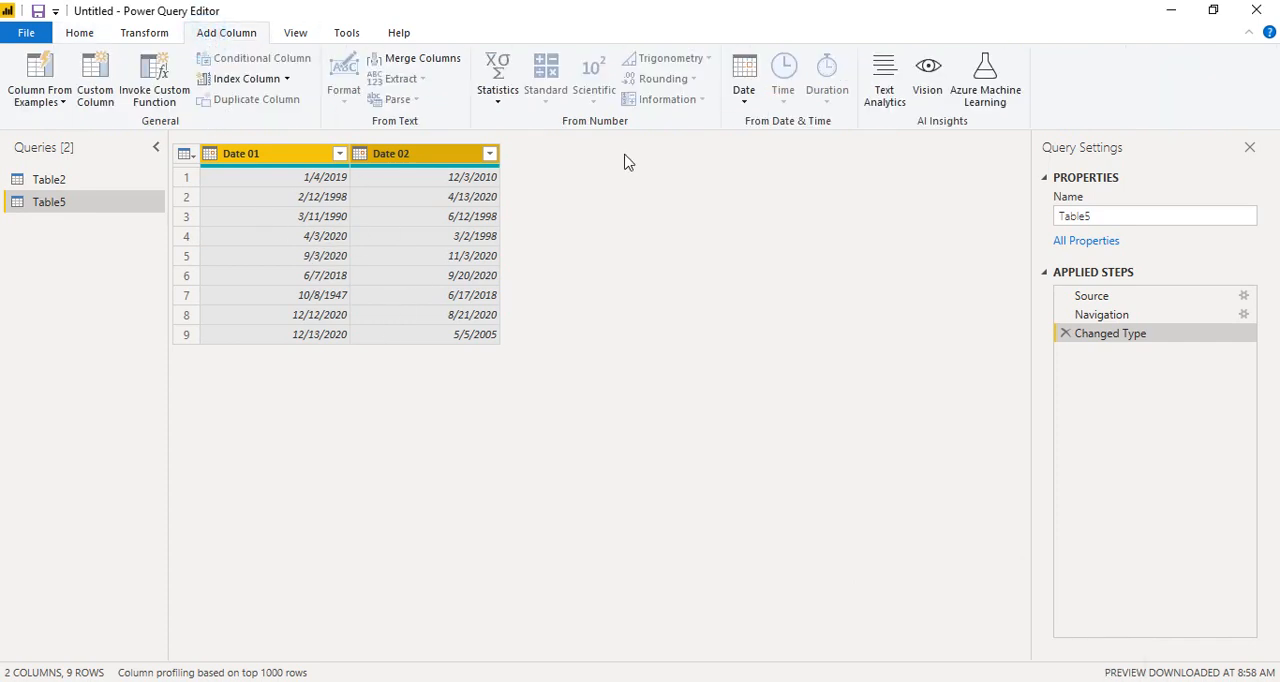
click(742, 96)
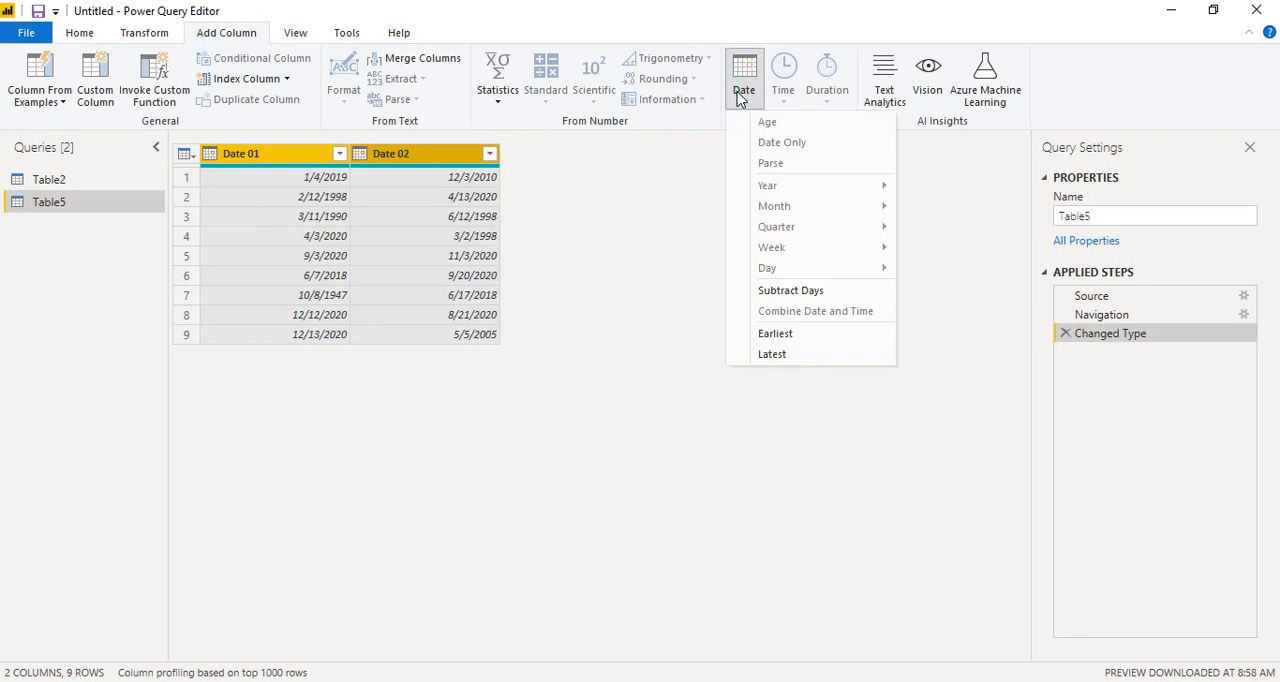
click(808, 292)
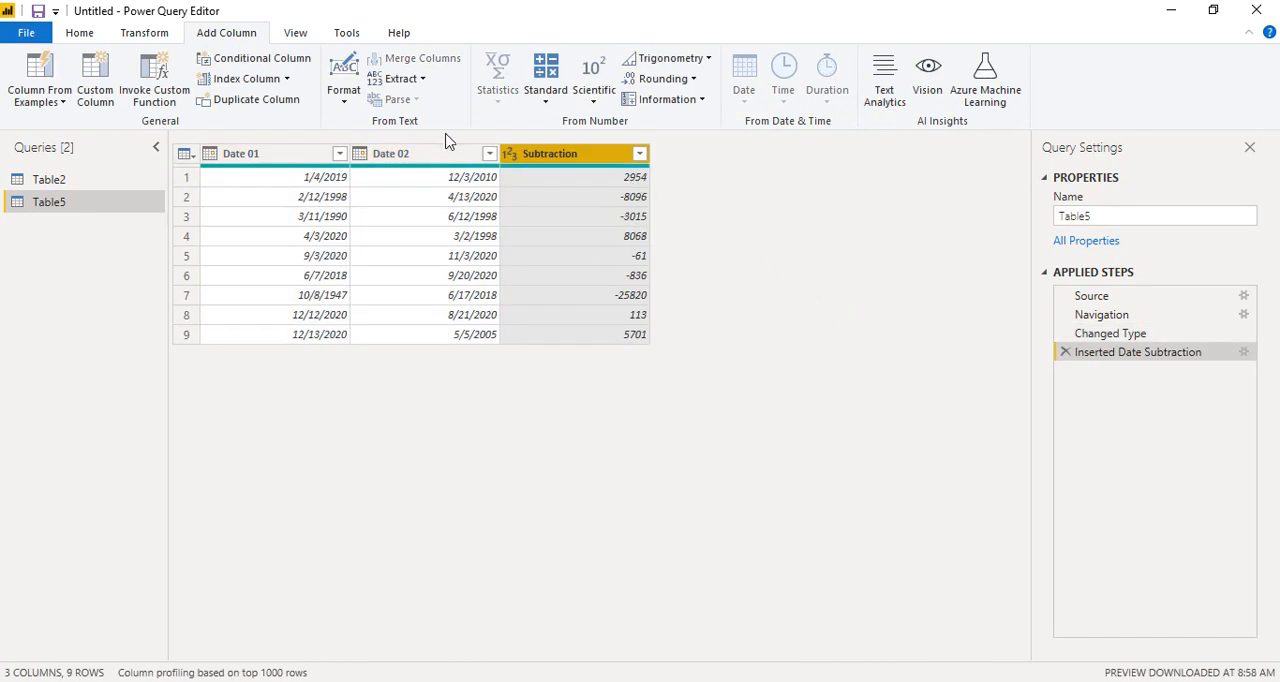
Step: Set the data type of the Subtraction column to Whole Number
click(512, 156)
click(572, 216)
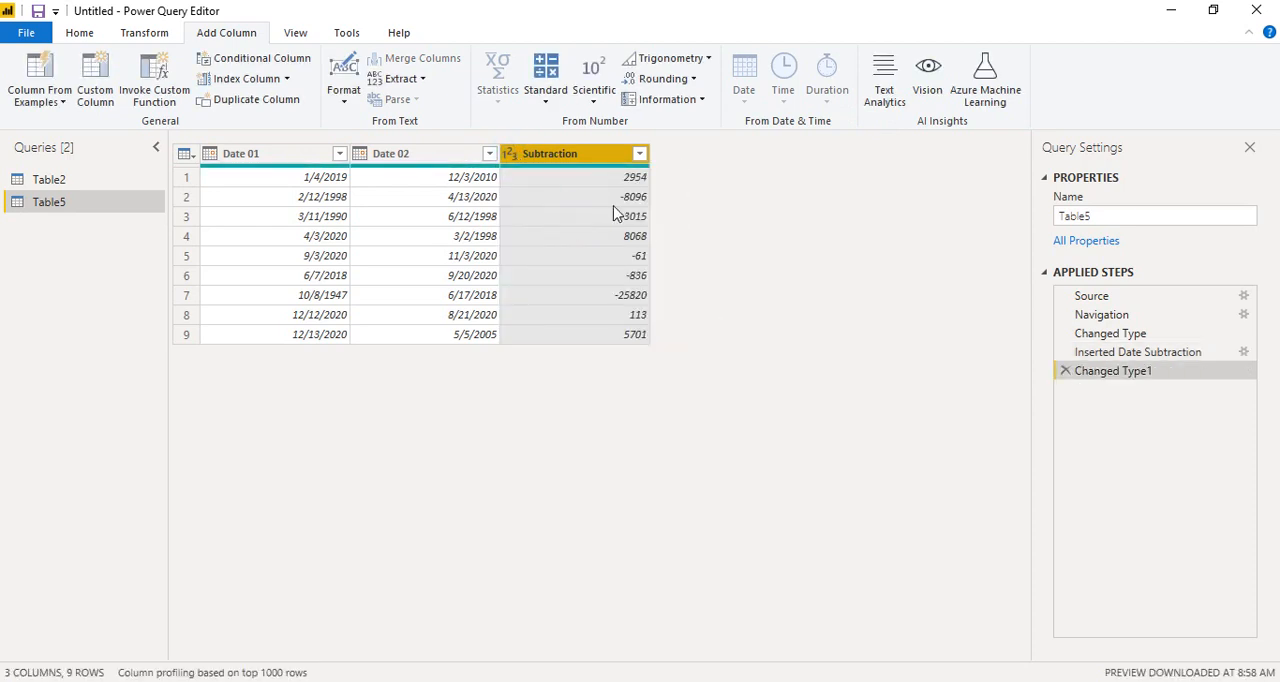
click(510, 156)
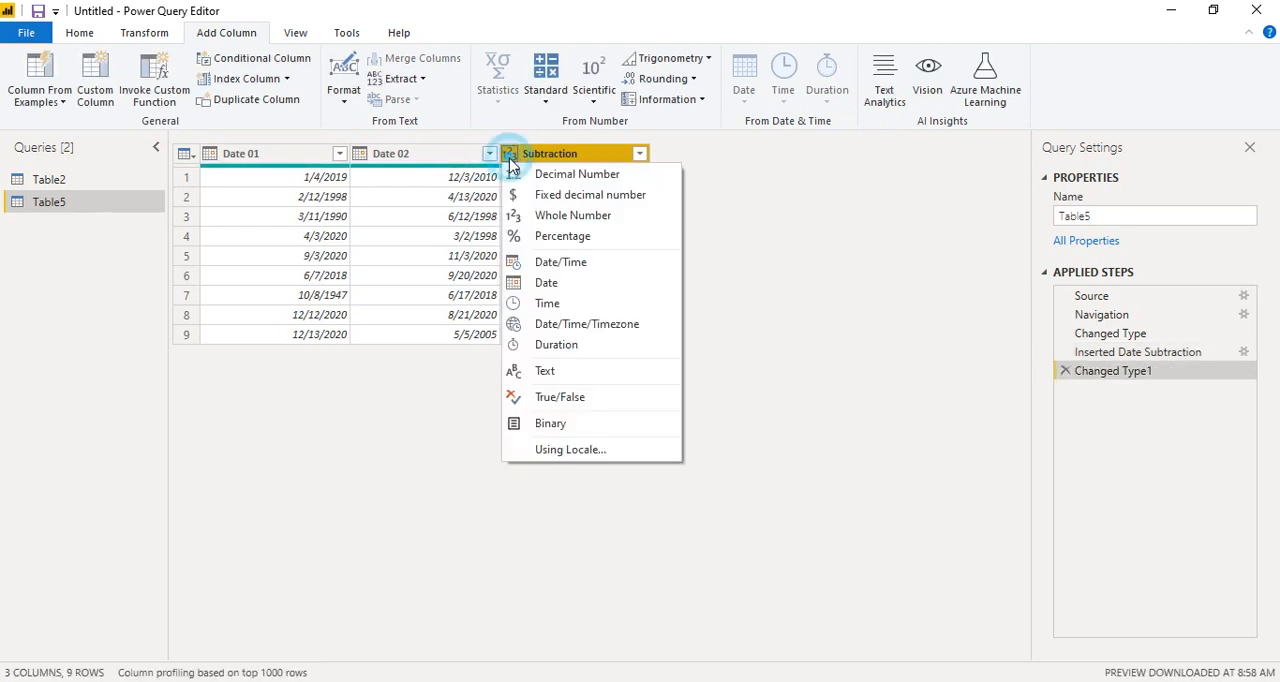
click(577, 224)
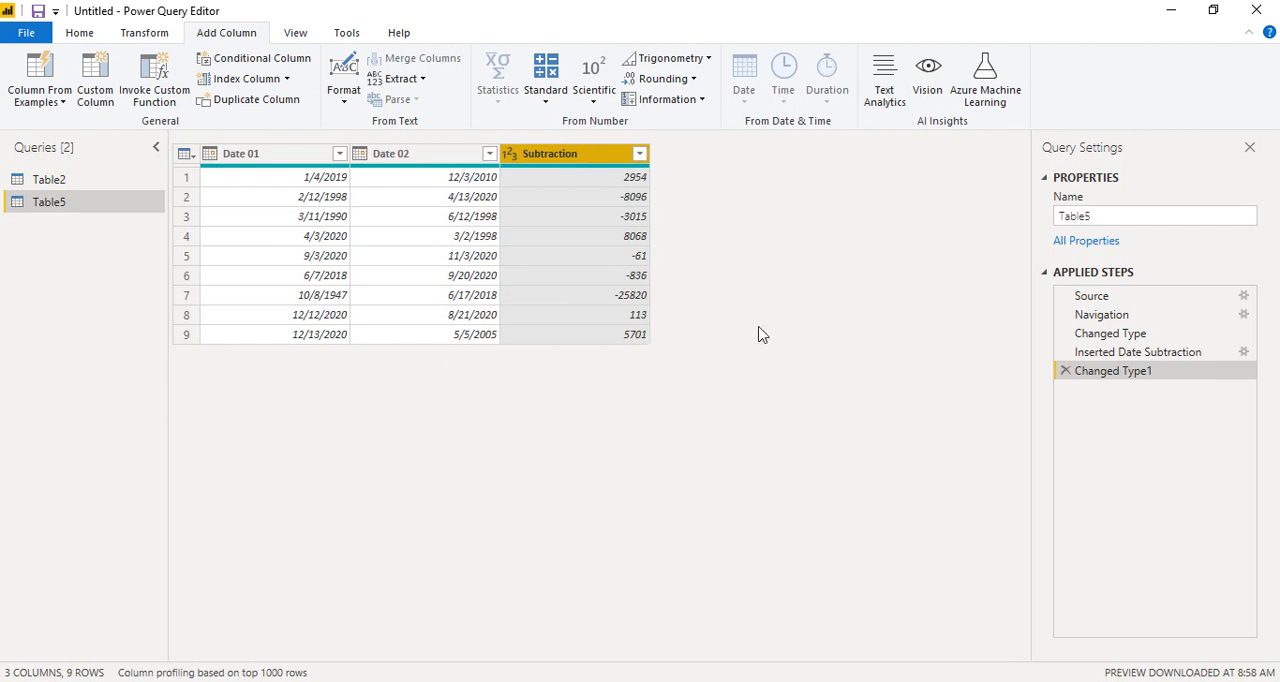
Step: Add a column holding the earliest date of Date 01 and Date 02 for each row
click(262, 160)
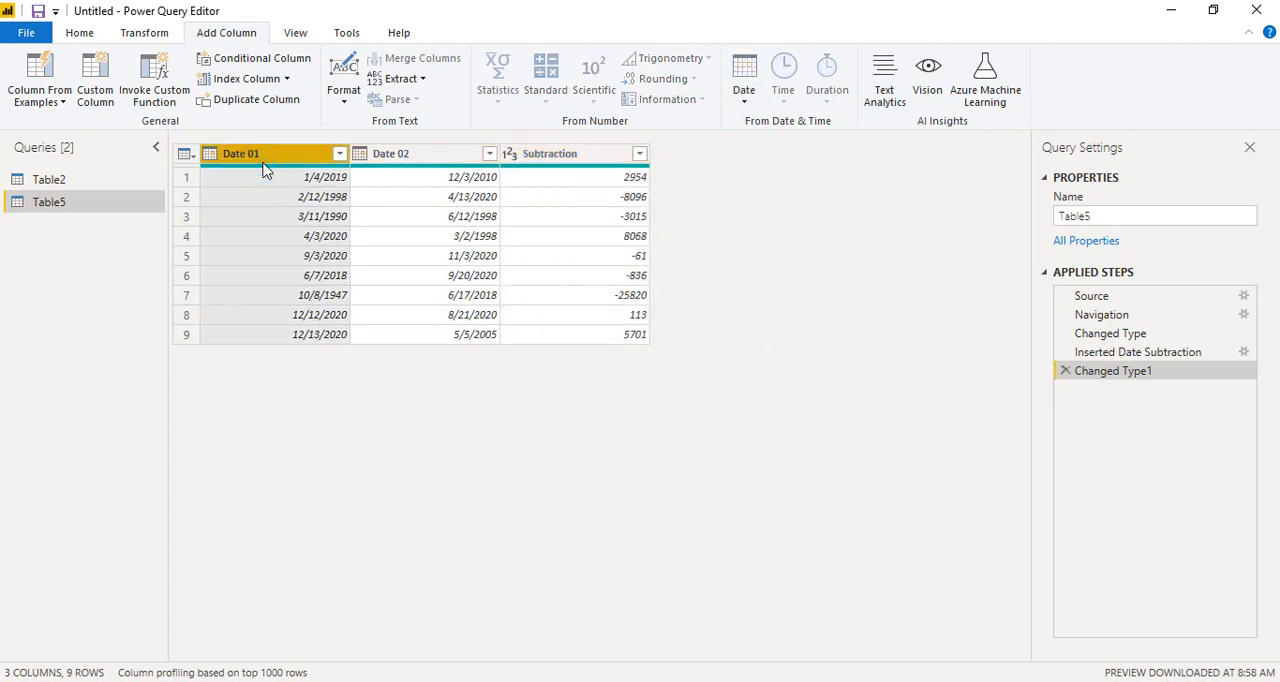
click(363, 185)
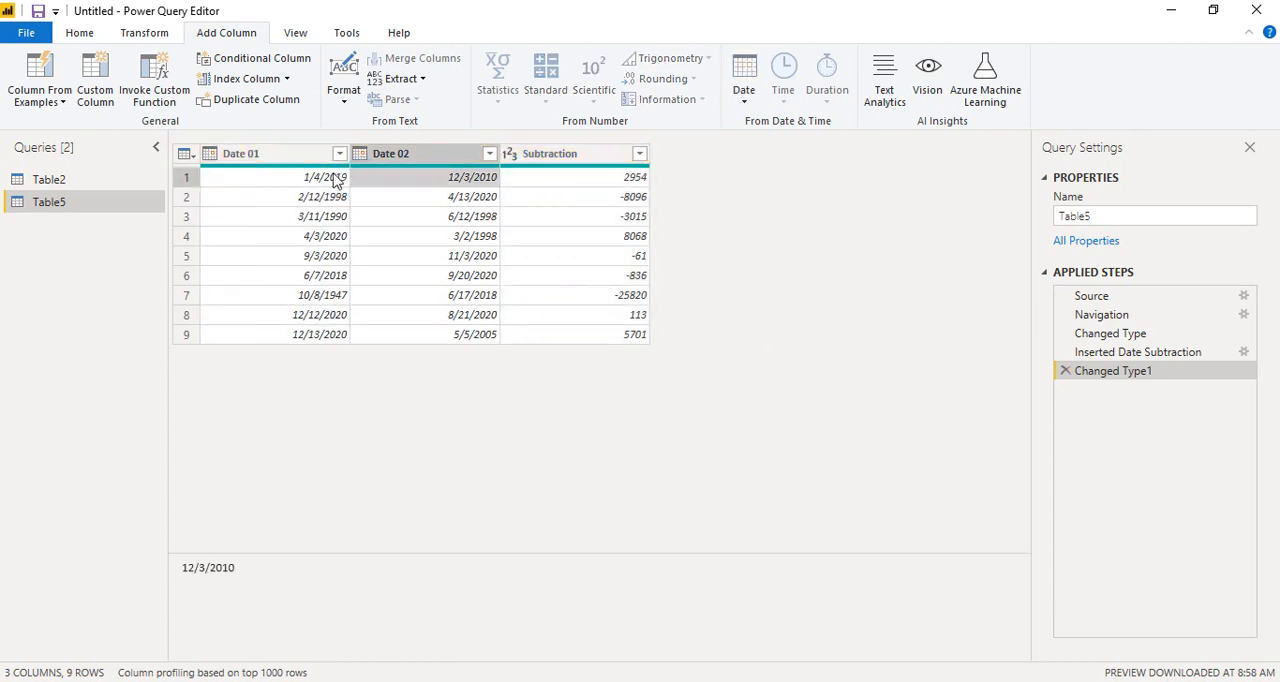
click(300, 154)
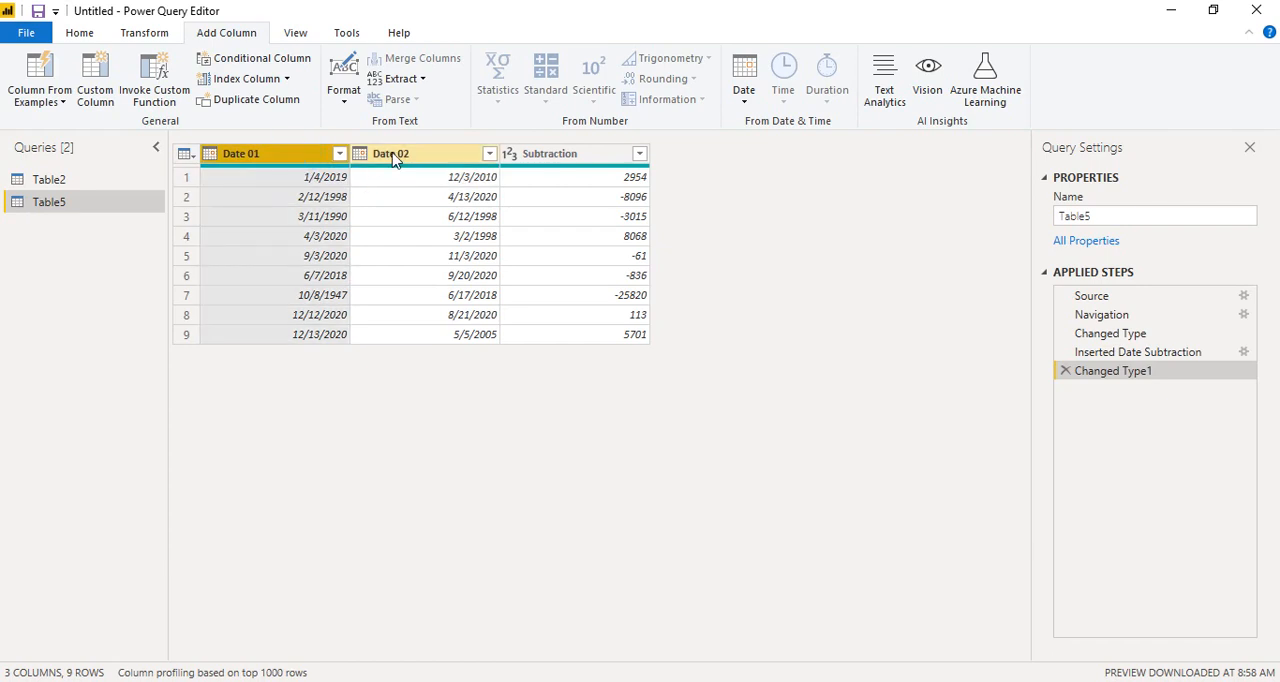
ctrl+click(393, 155)
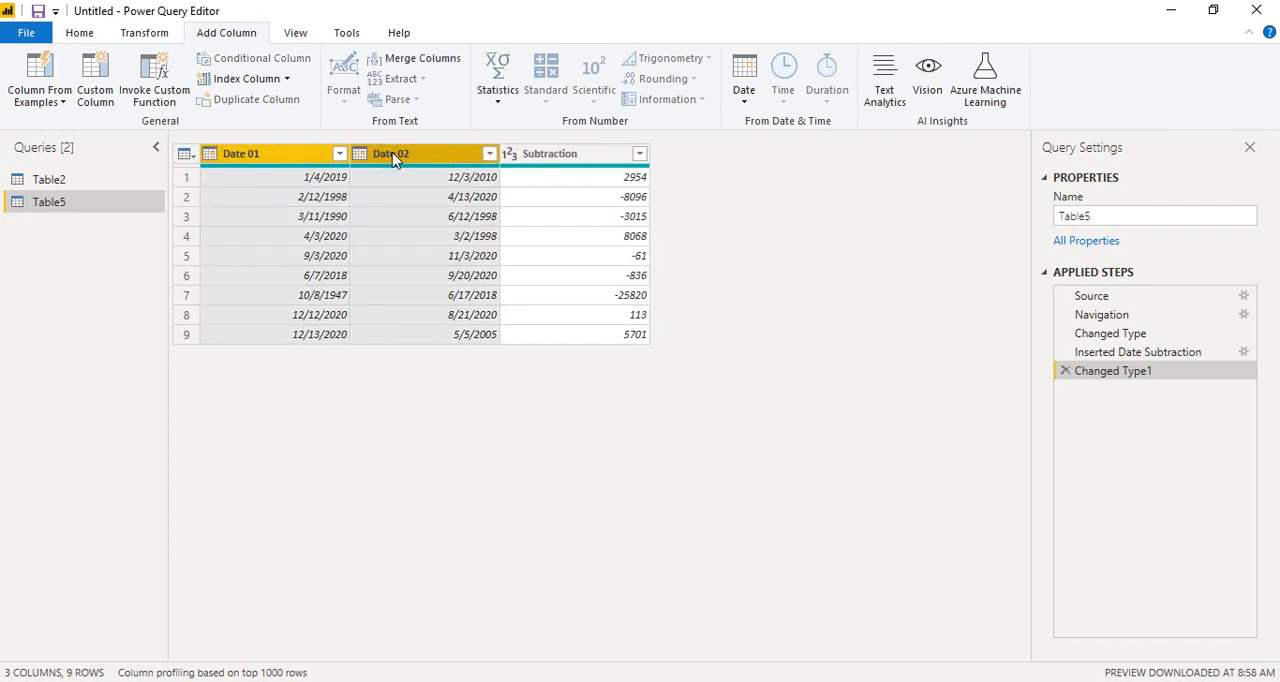
click(749, 94)
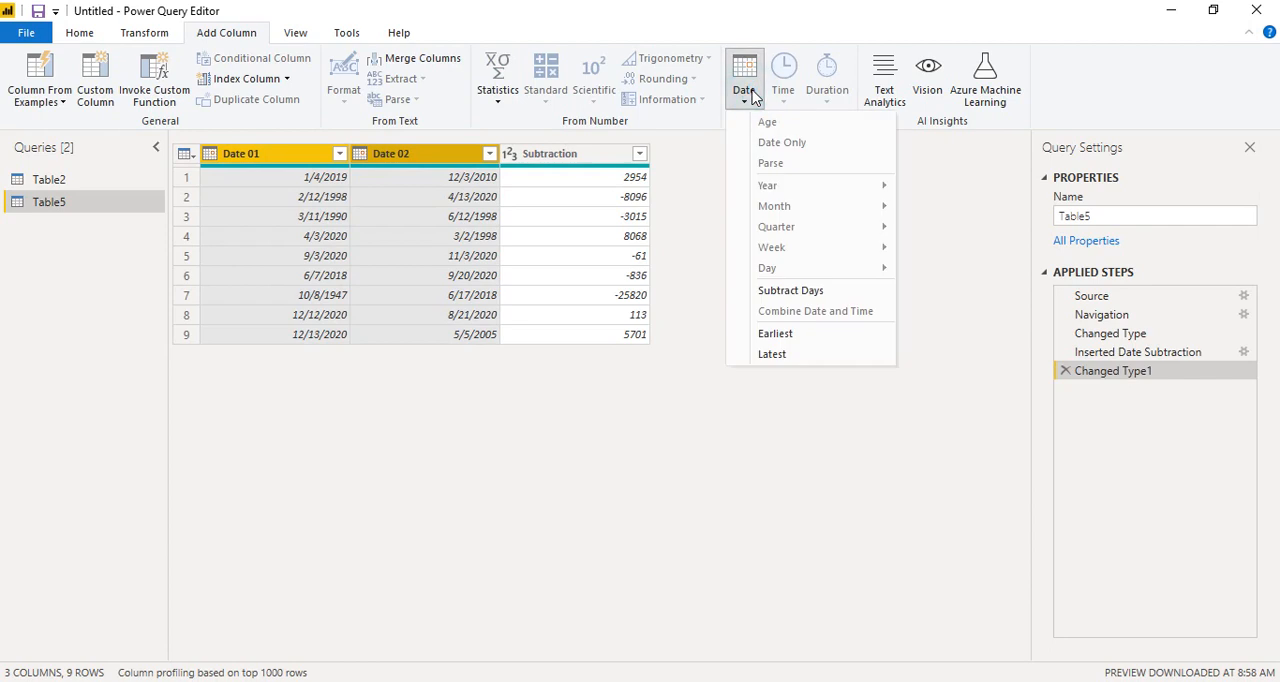
click(772, 337)
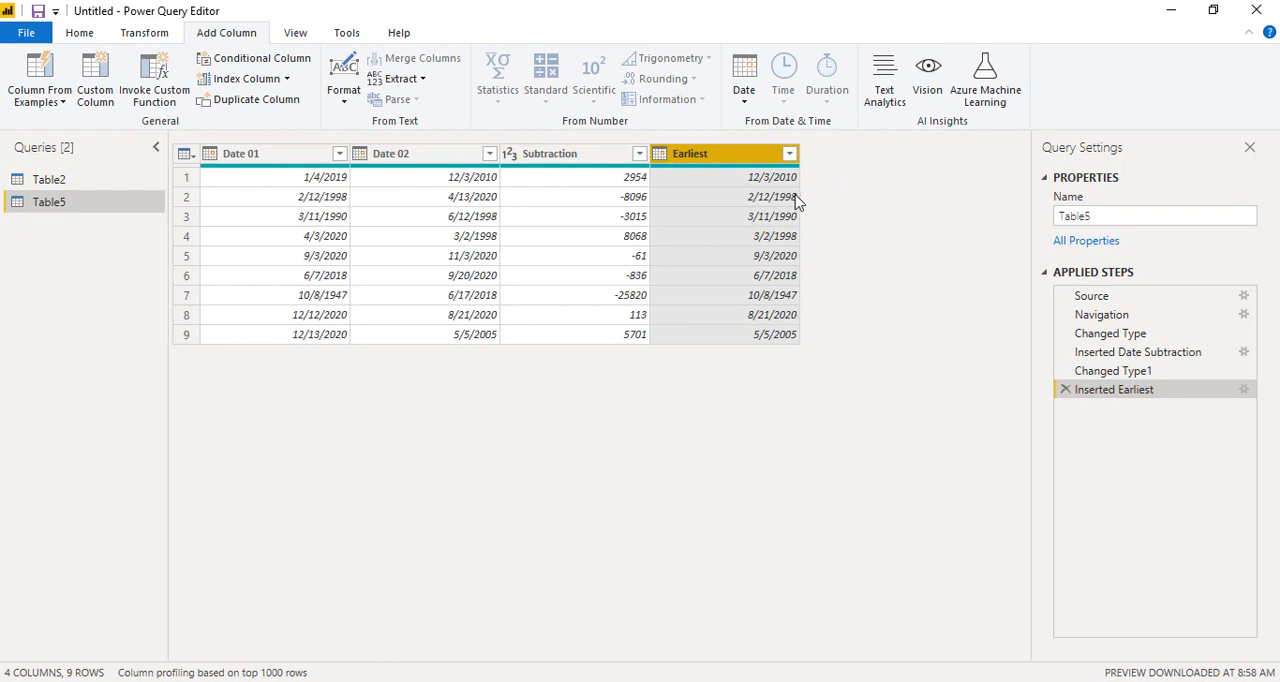
Step: Add a column holding the latest date of Date 01 and Date 02 for each row
click(259, 165)
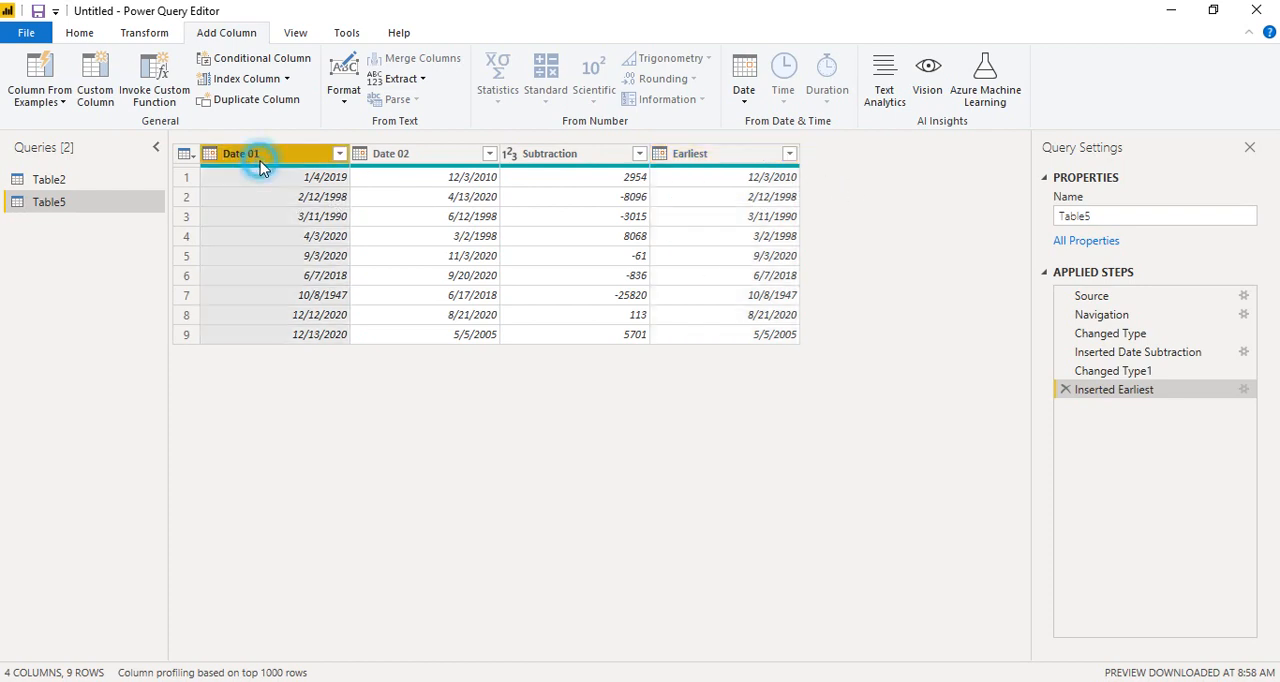
ctrl+click(403, 165)
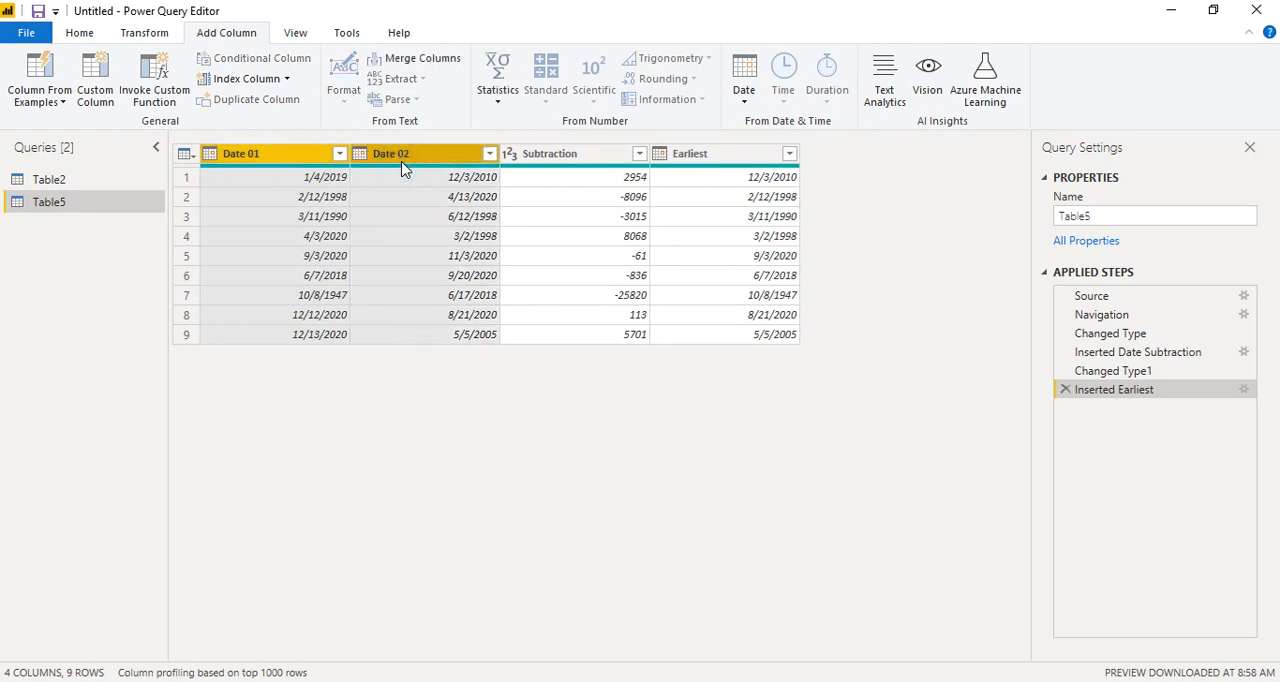
click(745, 95)
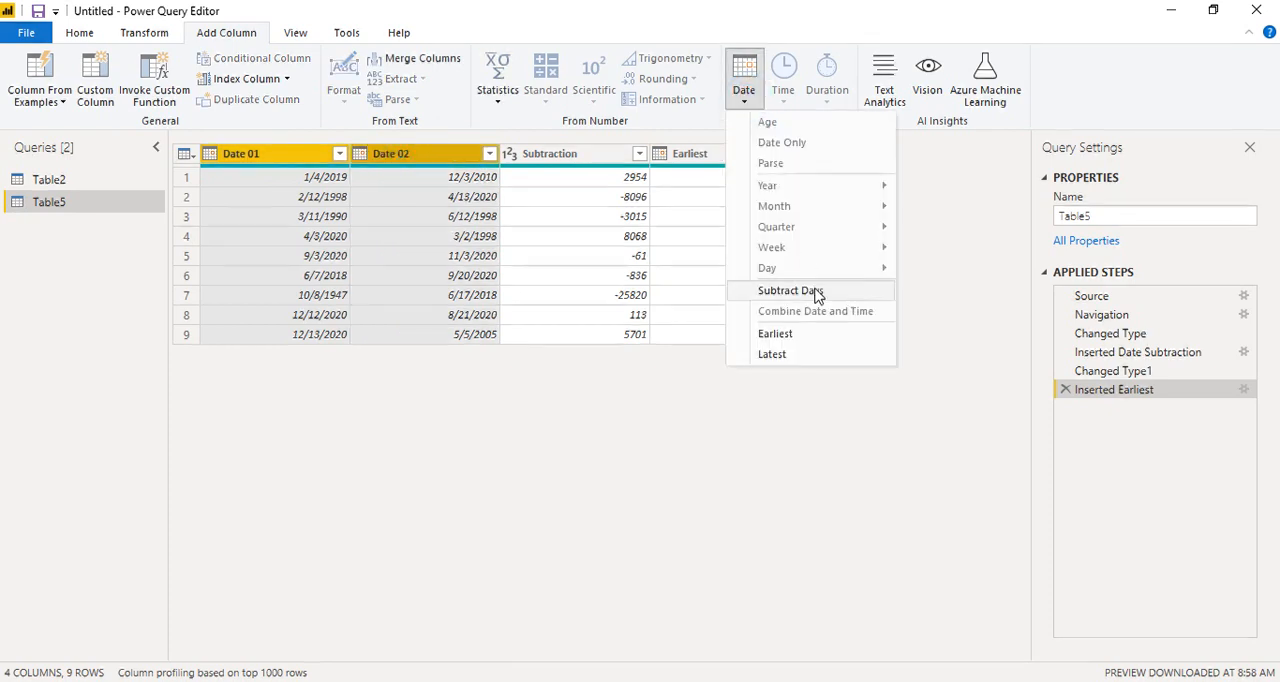
click(768, 354)
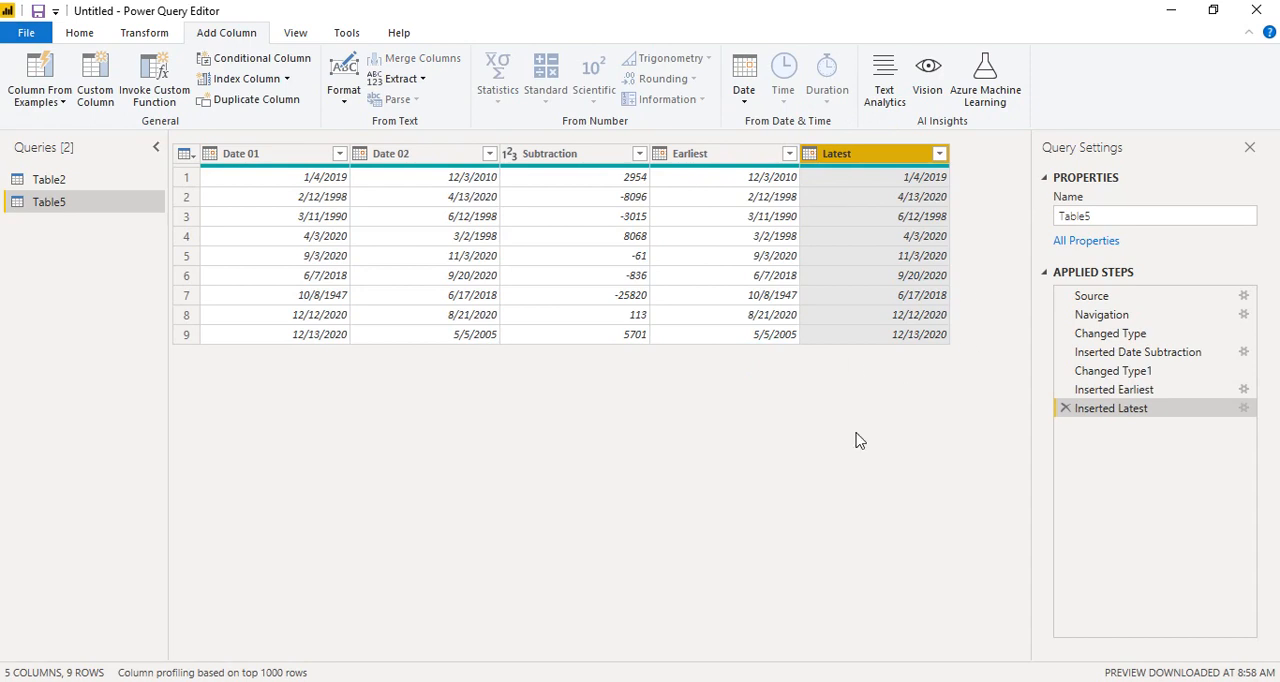
Step: Try a day subtraction of Latest from Earliest, and delete that applied step again
click(718, 158)
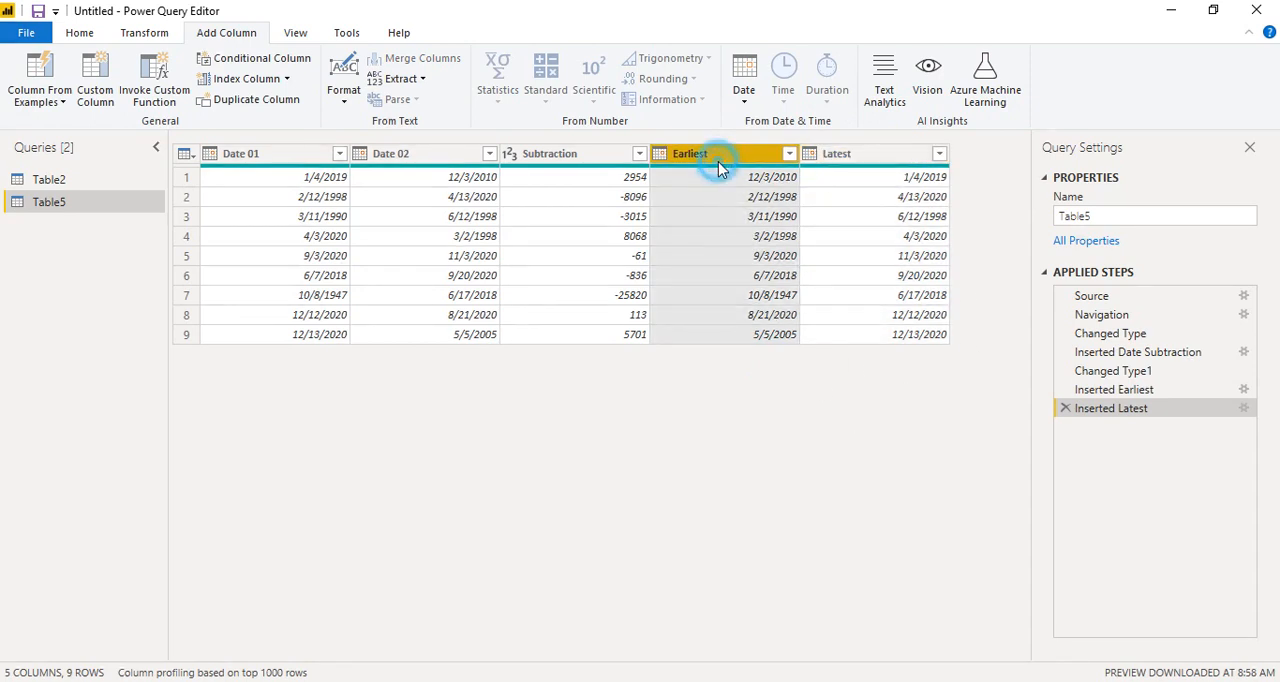
ctrl+click(833, 157)
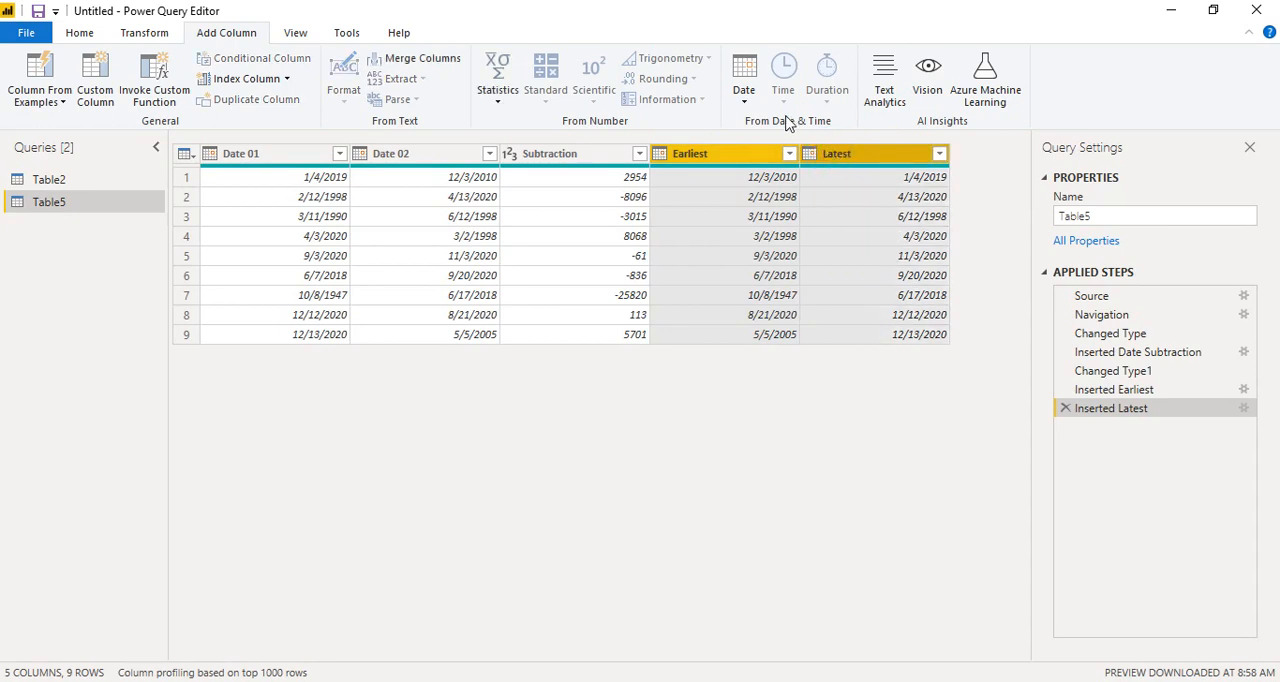
click(744, 92)
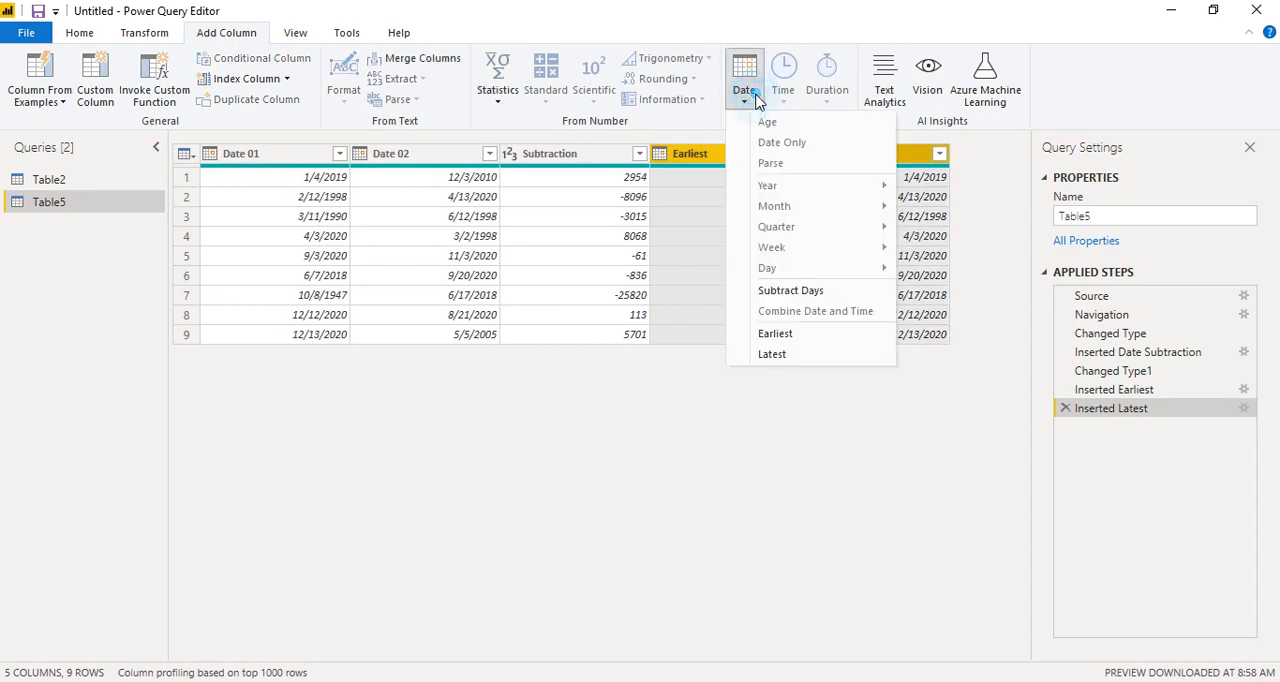
click(785, 290)
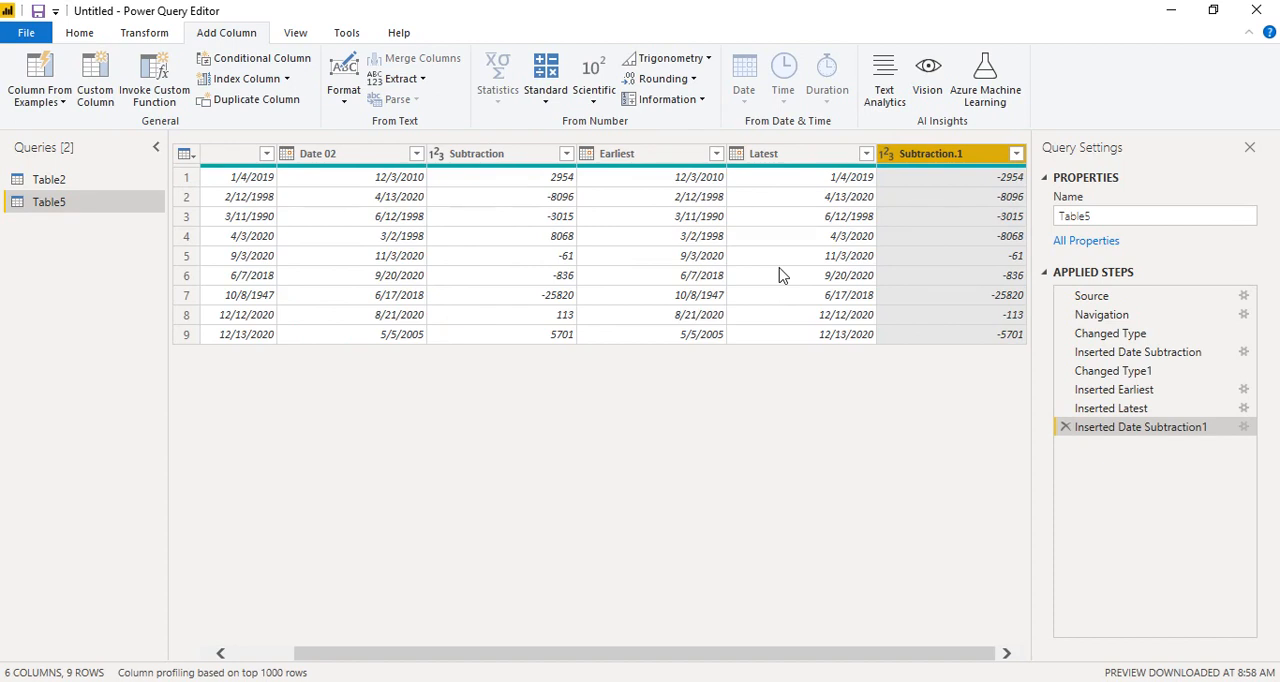
click(1065, 427)
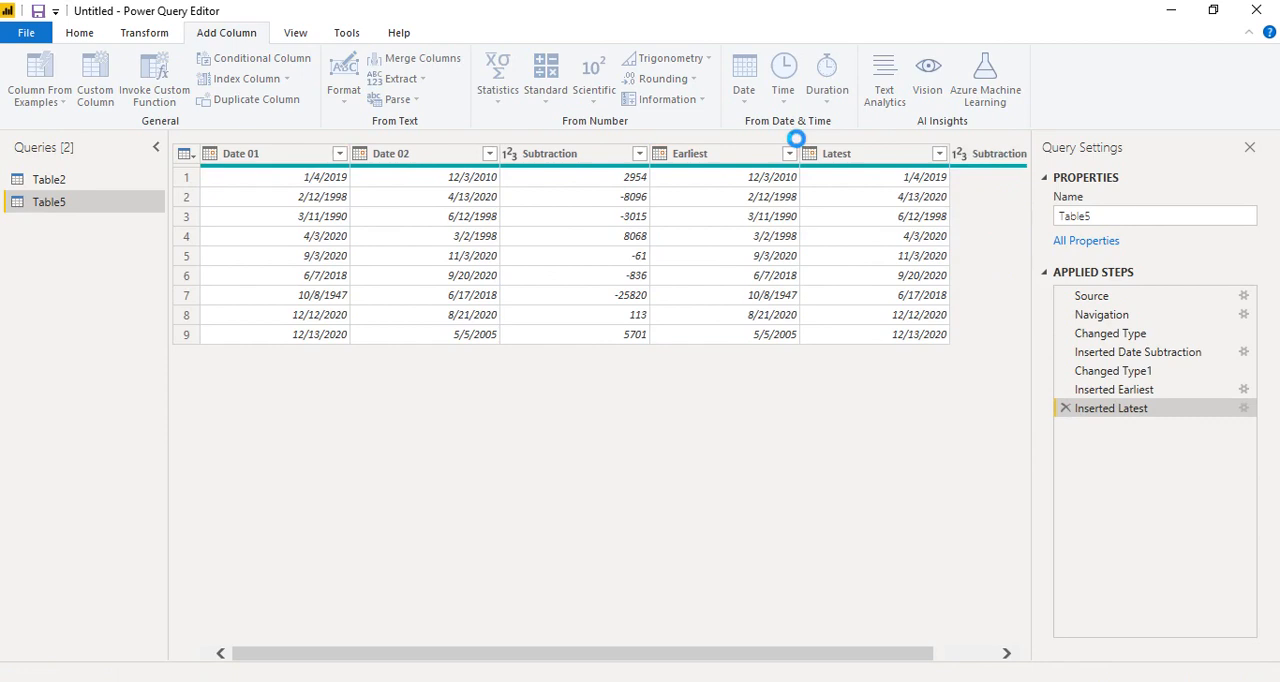
Step: Add a column with the number of days obtained by subtracting Earliest from Latest
click(870, 160)
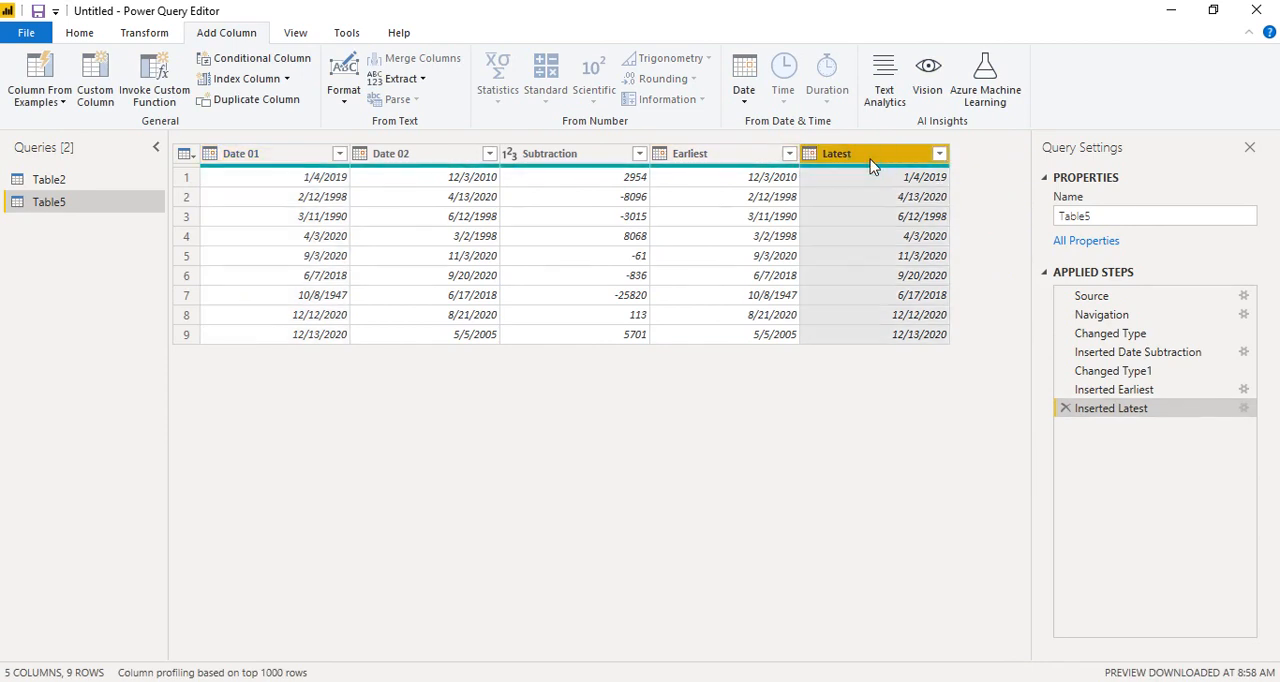
ctrl+click(740, 160)
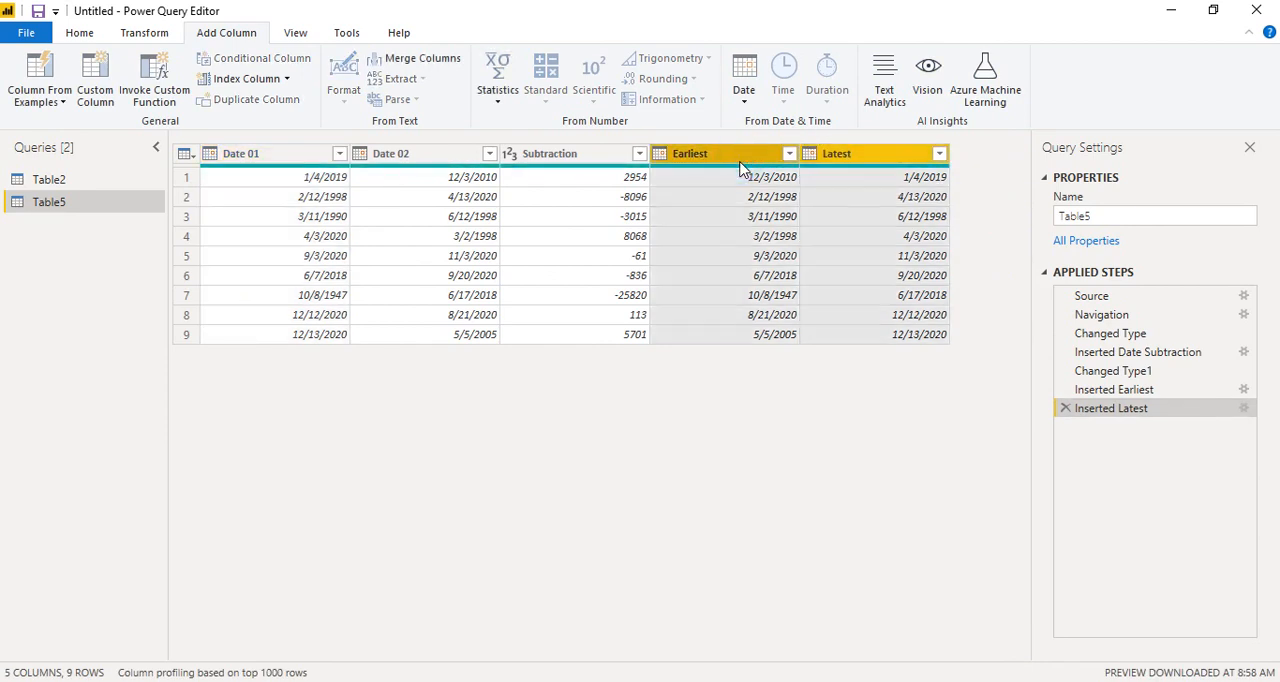
click(743, 93)
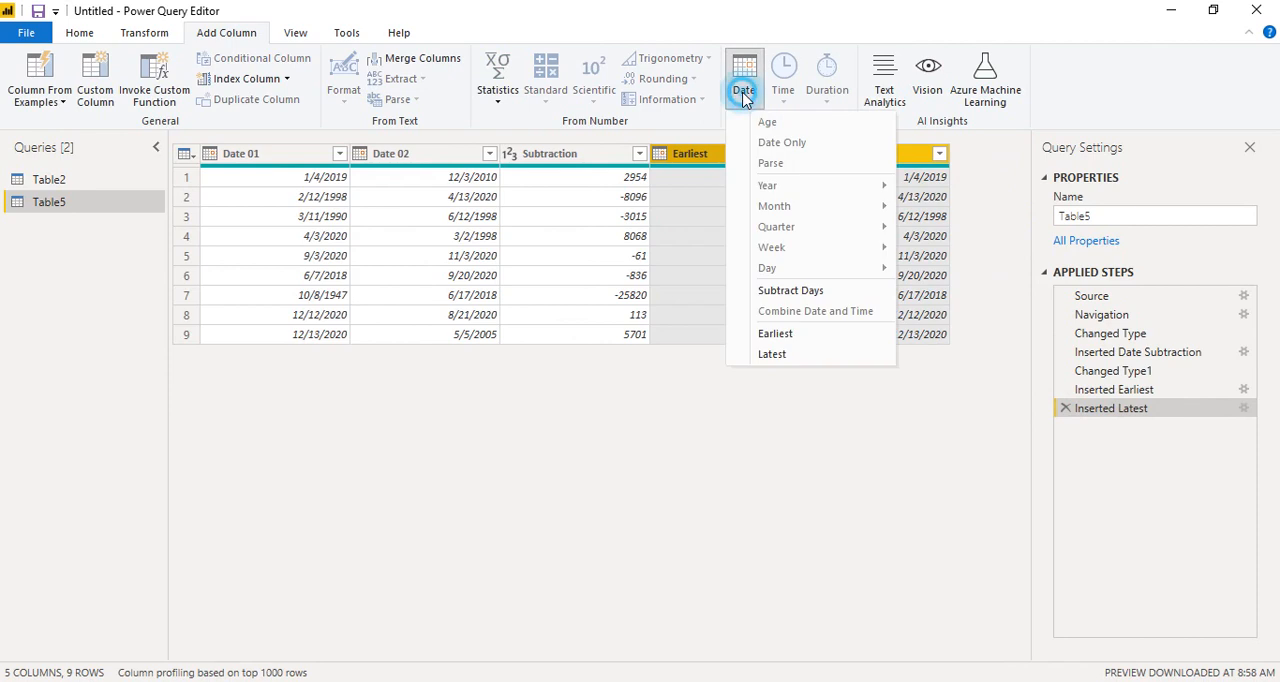
click(797, 292)
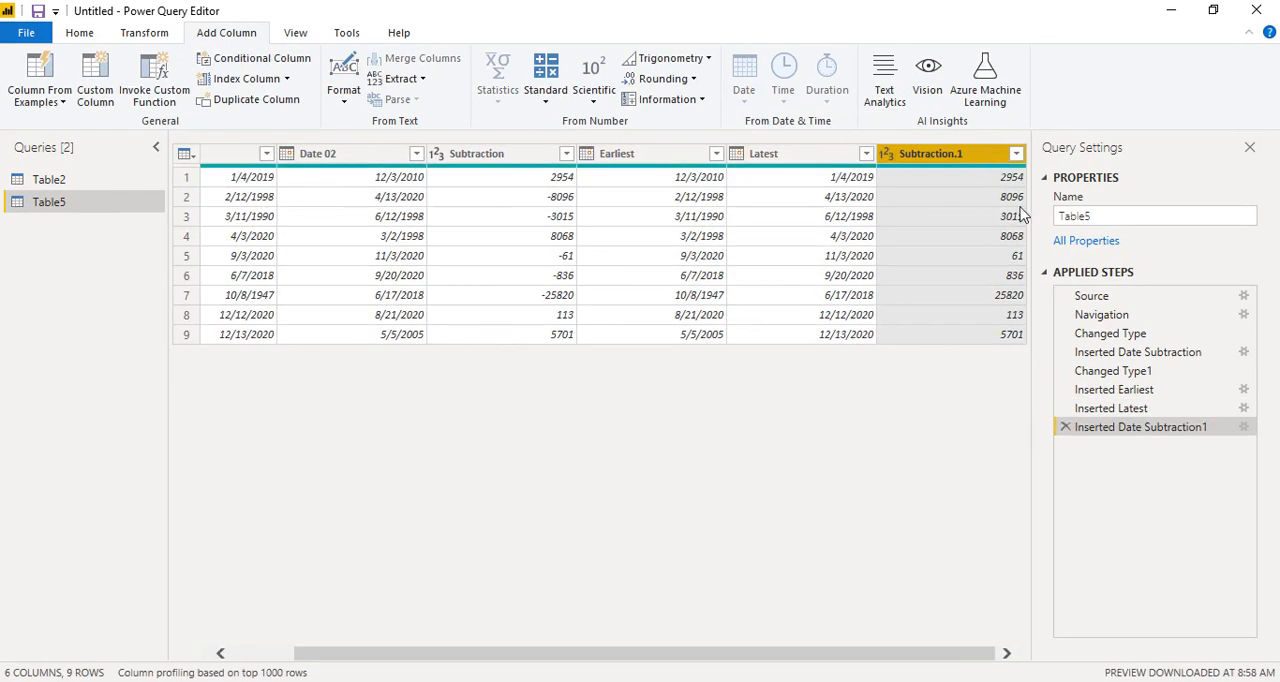